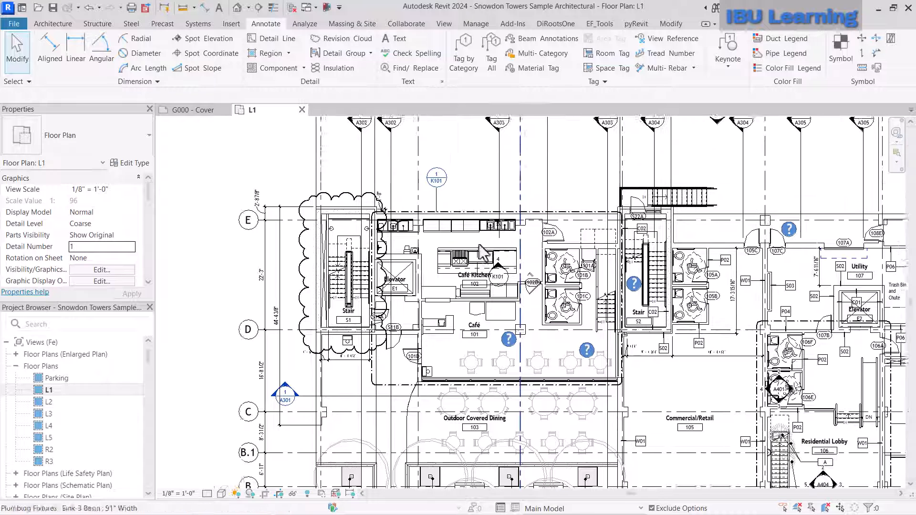
pyautogui.scroll(-2, 482, 262)
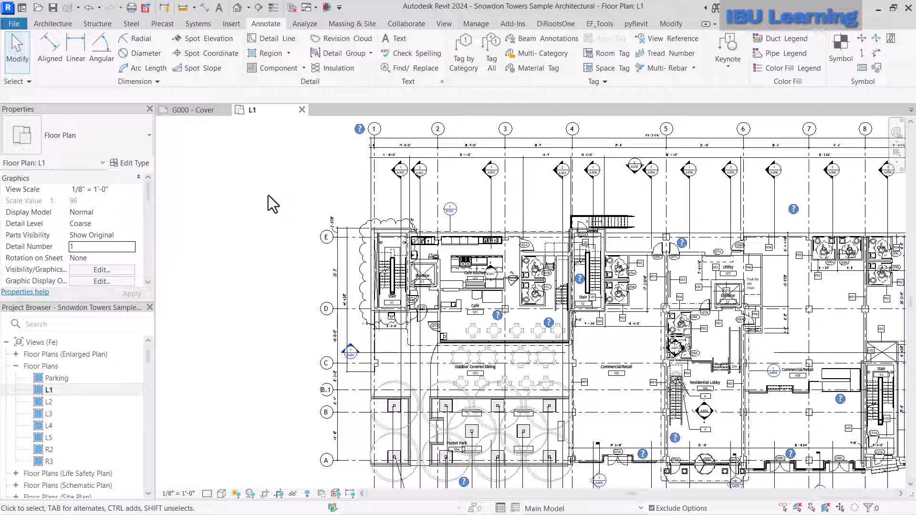
pyautogui.click(483, 23)
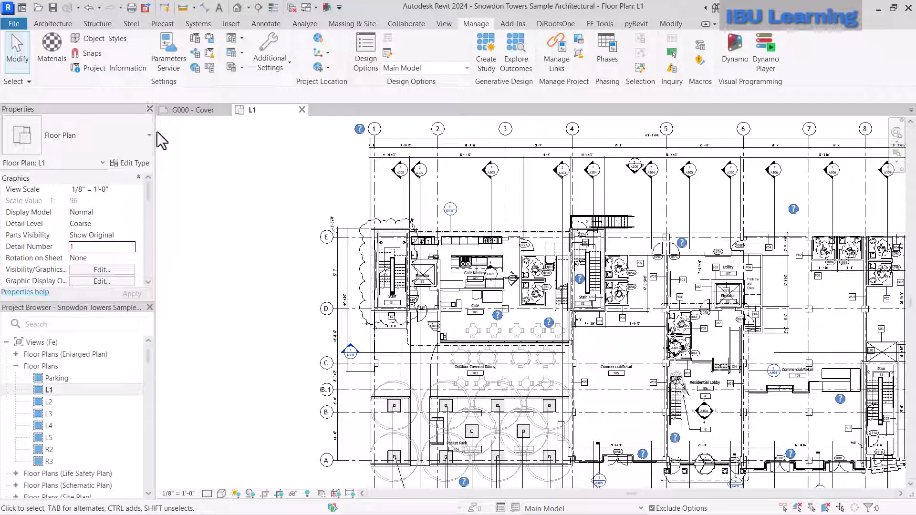
pyautogui.click(445, 24)
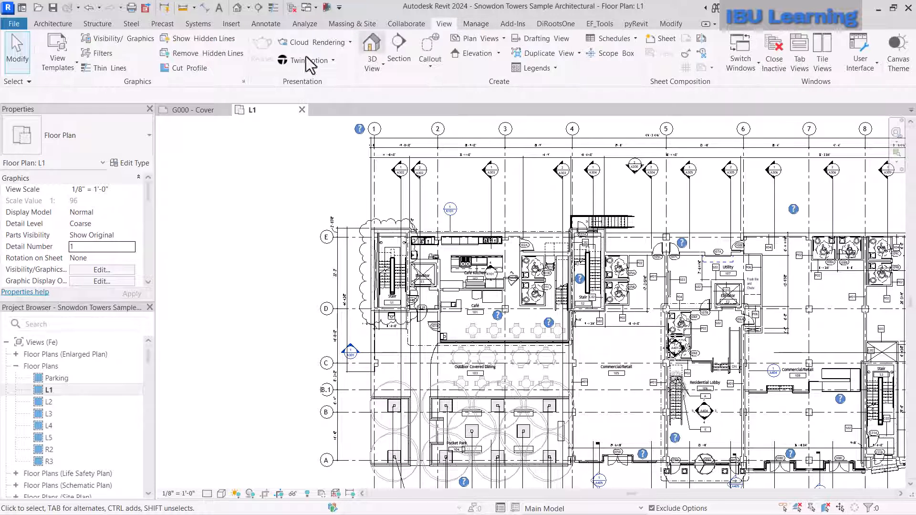
pyautogui.click(128, 41)
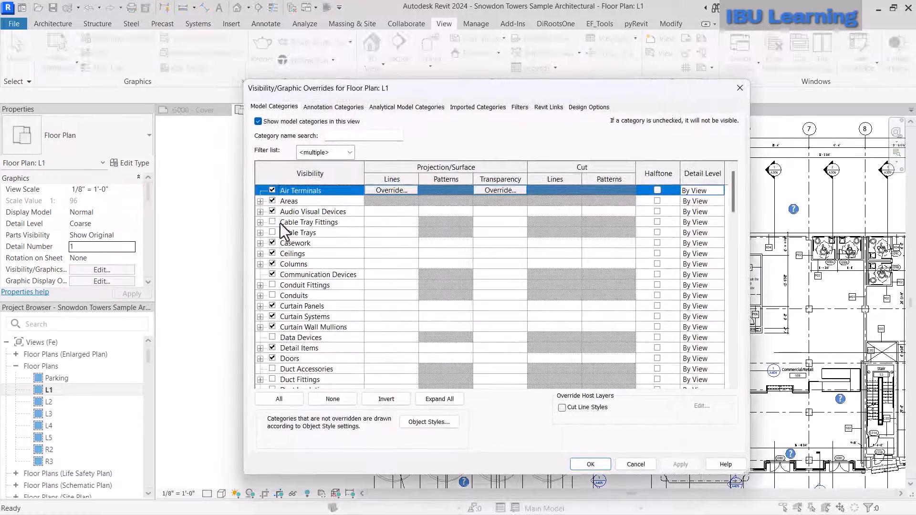
pyautogui.click(740, 88)
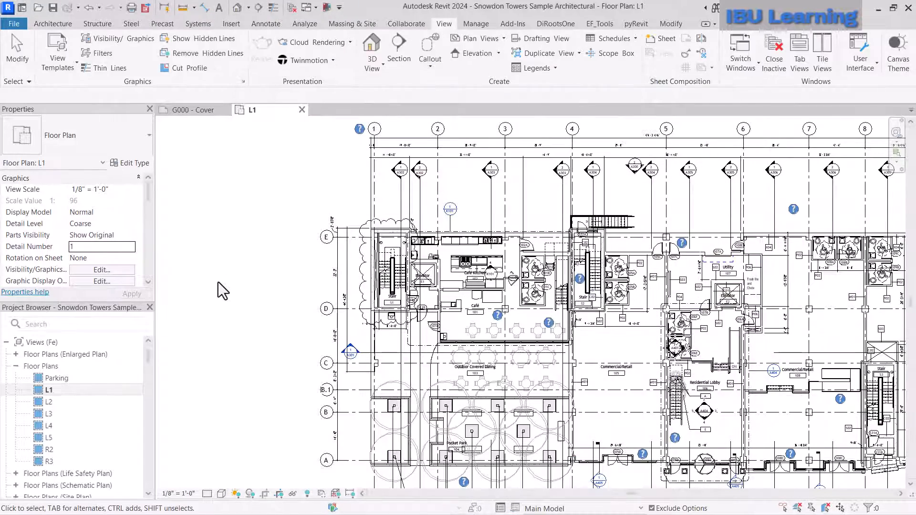
# - Turn off the display of all annotation categories in the L1 floor plan's visibility/graphic overrides
pyautogui.press('v')
pyautogui.press('g')
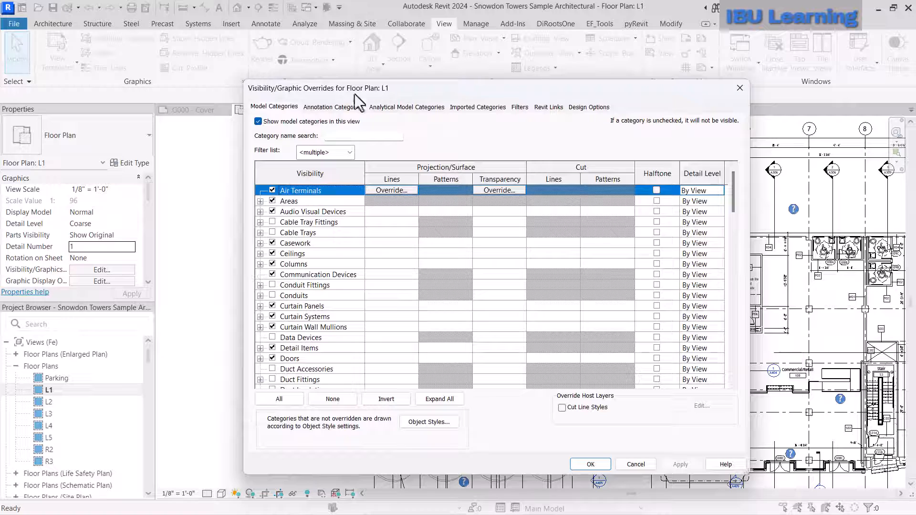
pyautogui.click(340, 108)
pyautogui.click(281, 121)
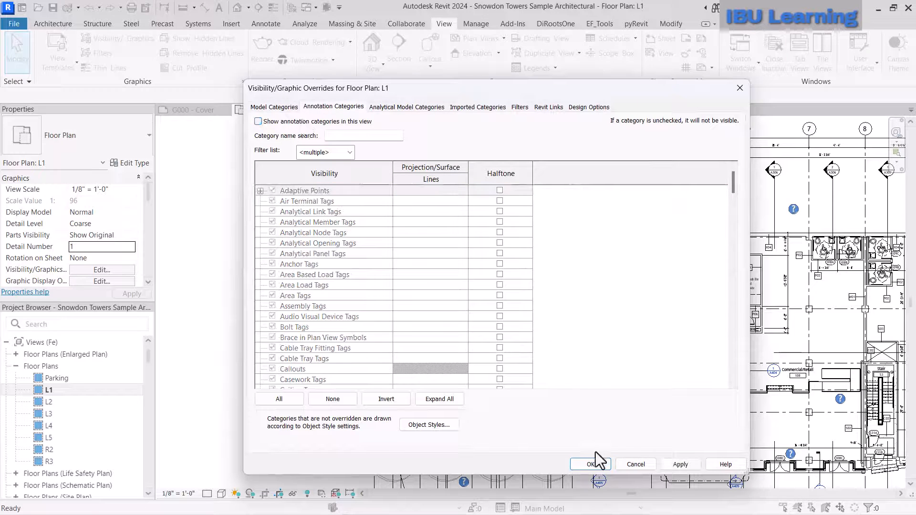
pyautogui.click(588, 465)
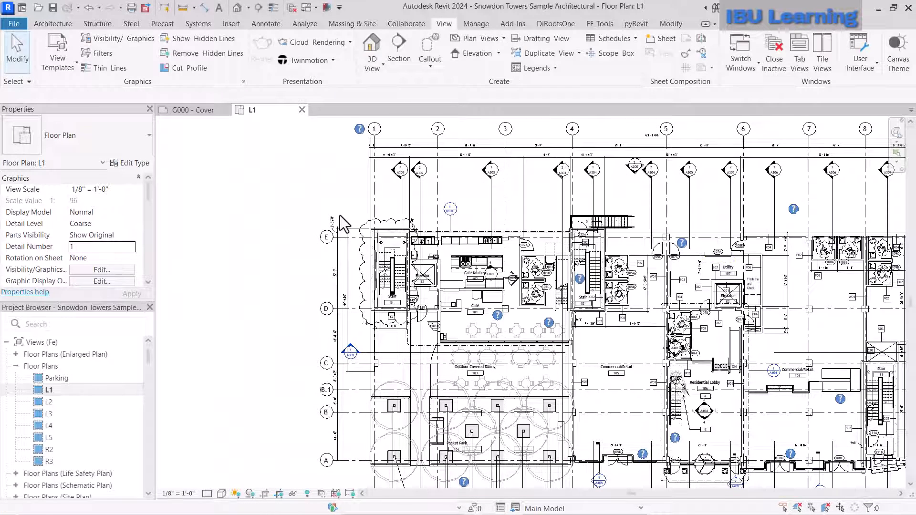
pyautogui.scroll(-1, 324, 167)
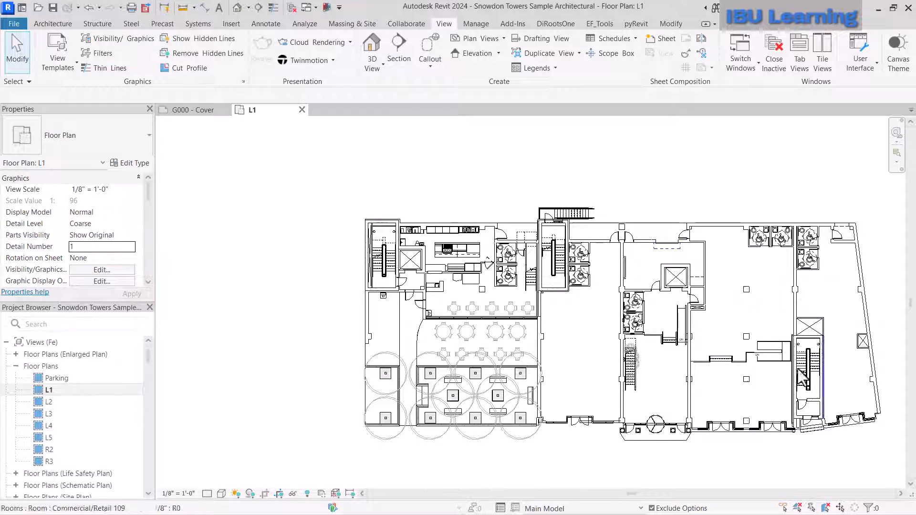
# - Turn the annotation categories back on in the L1 floor plan's visibility/graphic overrides
pyautogui.press('v')
pyautogui.press('g')
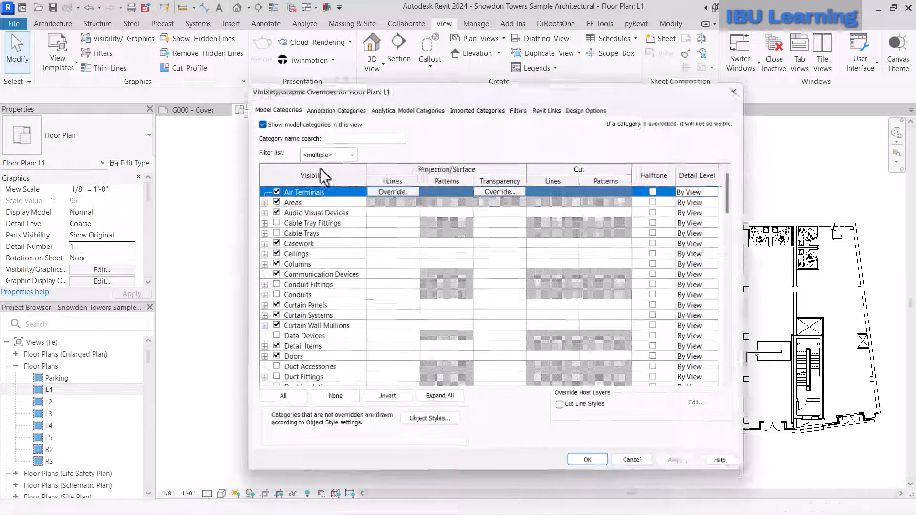
pyautogui.click(329, 107)
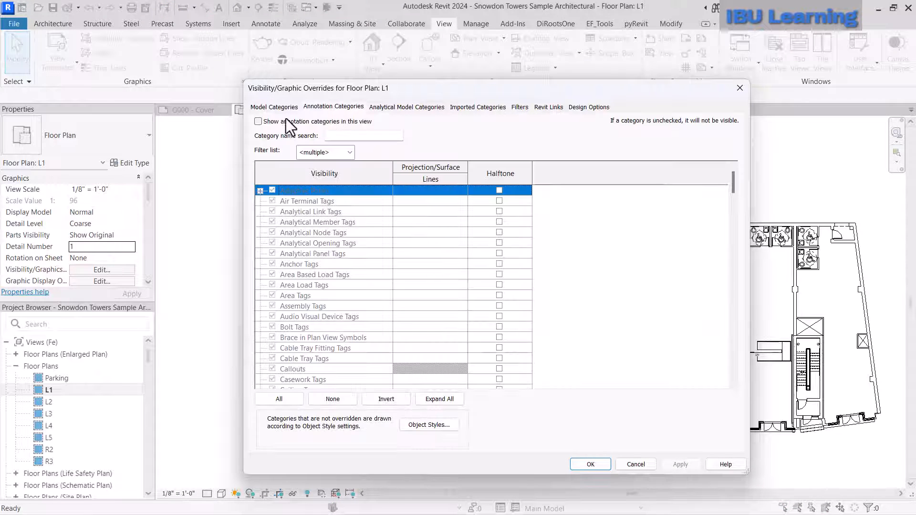
pyautogui.click(258, 122)
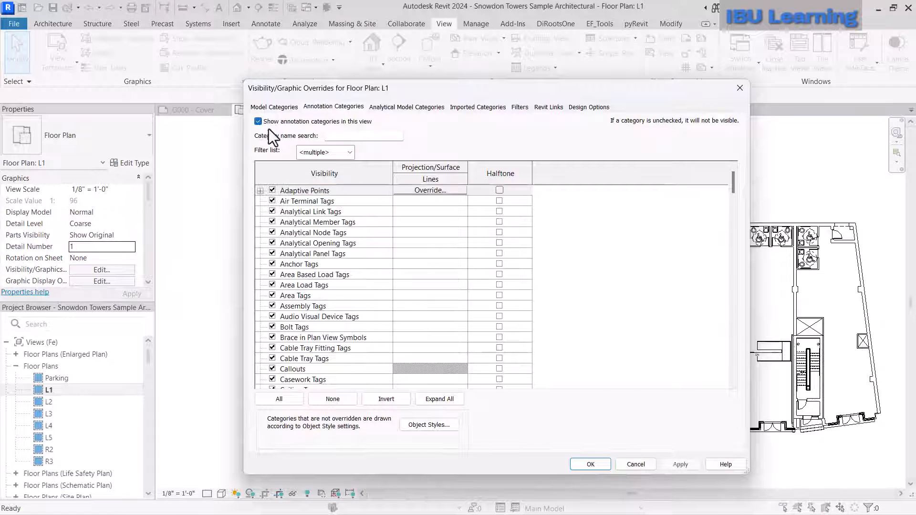
pyautogui.click(591, 465)
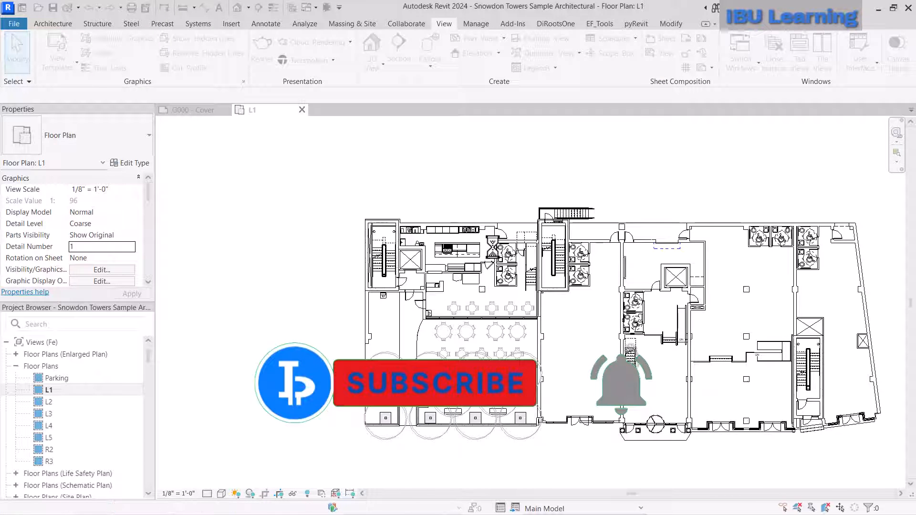
# - Select the revision cloud around Stair S1 and open the visibility/graphic overrides for the L1 floor plan
pyautogui.scroll(5, 401, 255)
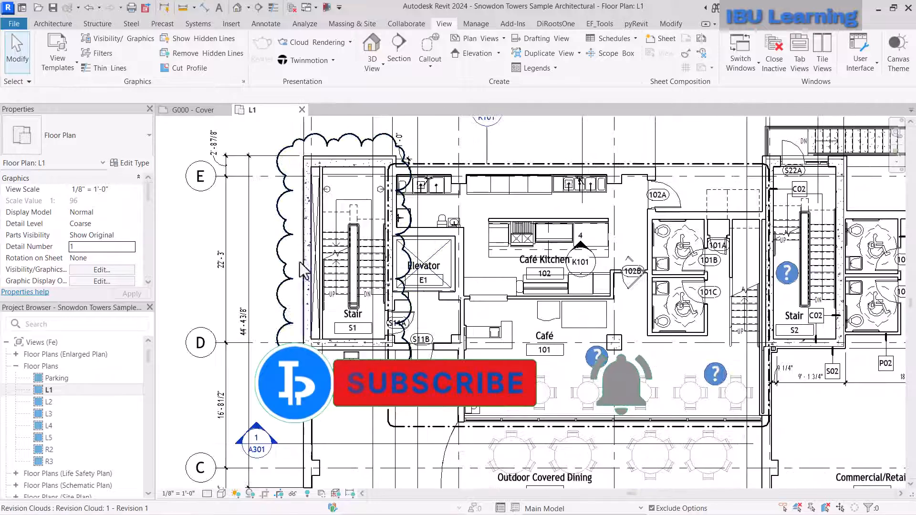
pyautogui.scroll(-3, 304, 277)
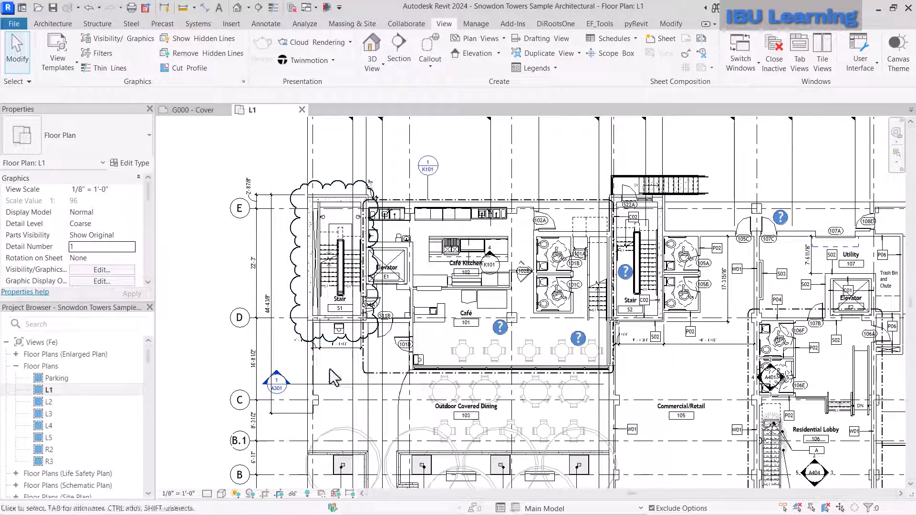
pyautogui.moveTo(349, 381); pyautogui.dragTo(354, 375, button='middle')
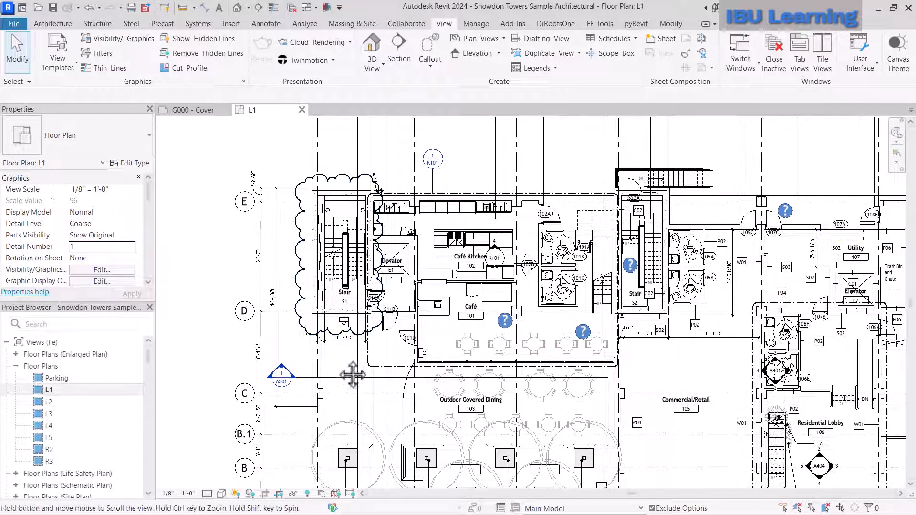
pyautogui.click(300, 231)
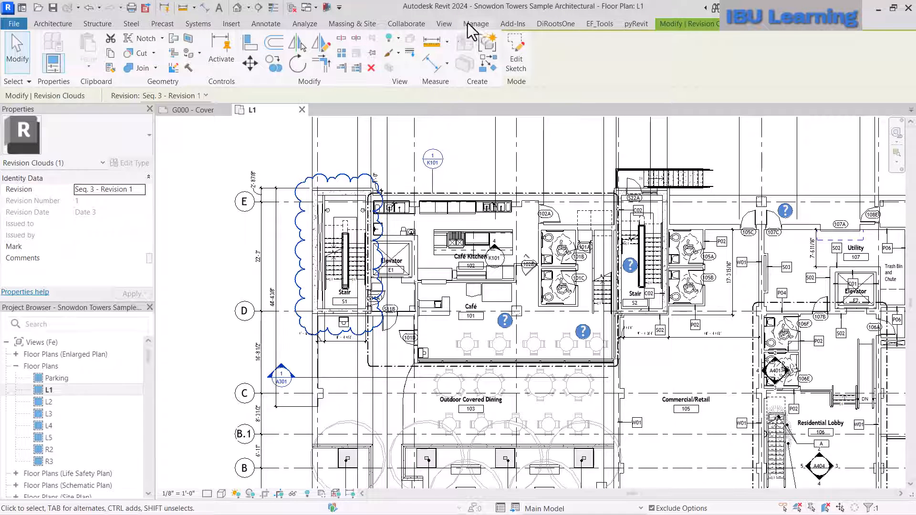
pyautogui.click(444, 23)
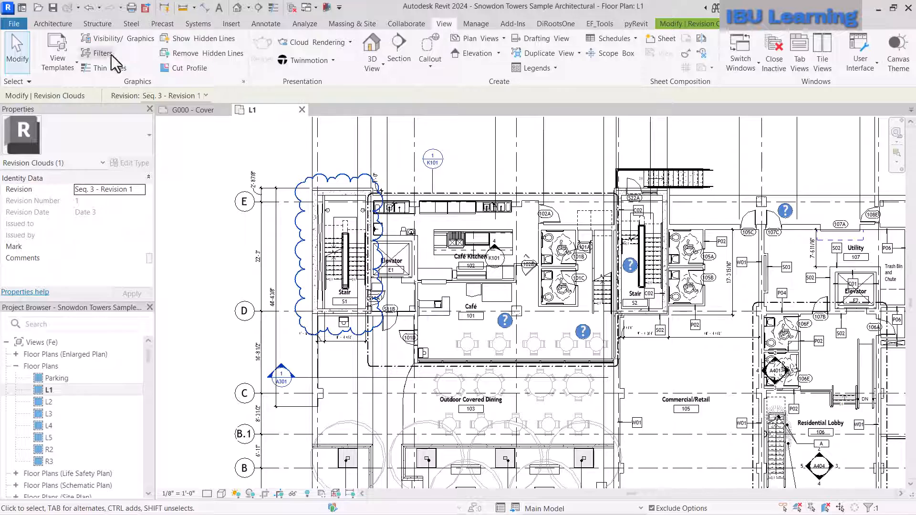
pyautogui.moveTo(471, 85); pyautogui.dragTo(614, 53)
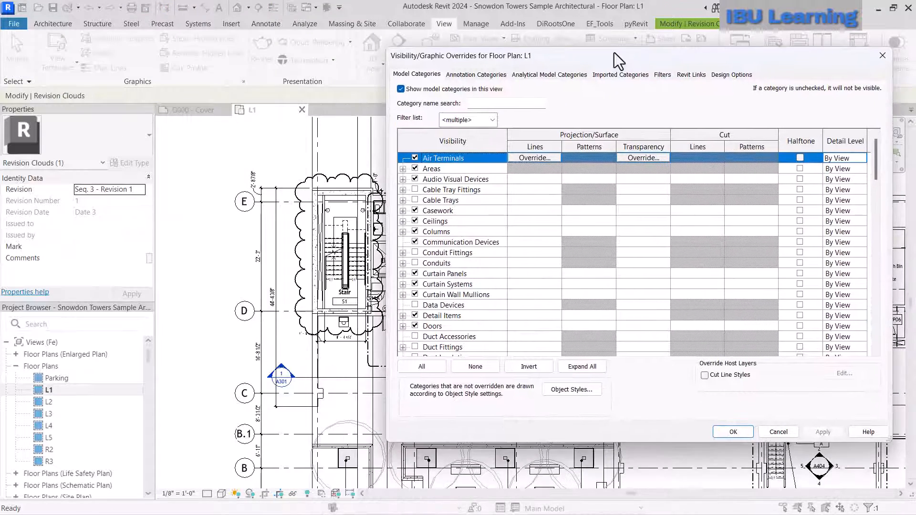
# - Open the object styles for annotation objects, widen the table columns and enlarge the dialog
pyautogui.click(568, 392)
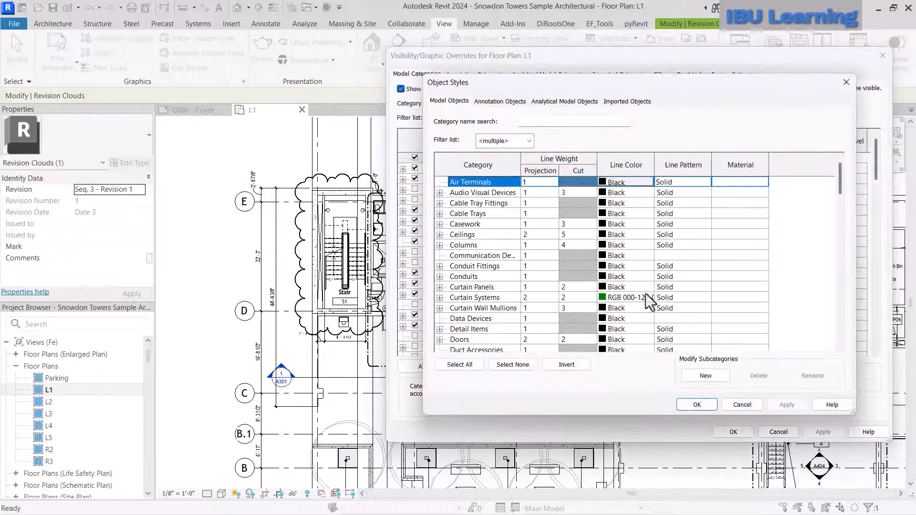
pyautogui.click(506, 101)
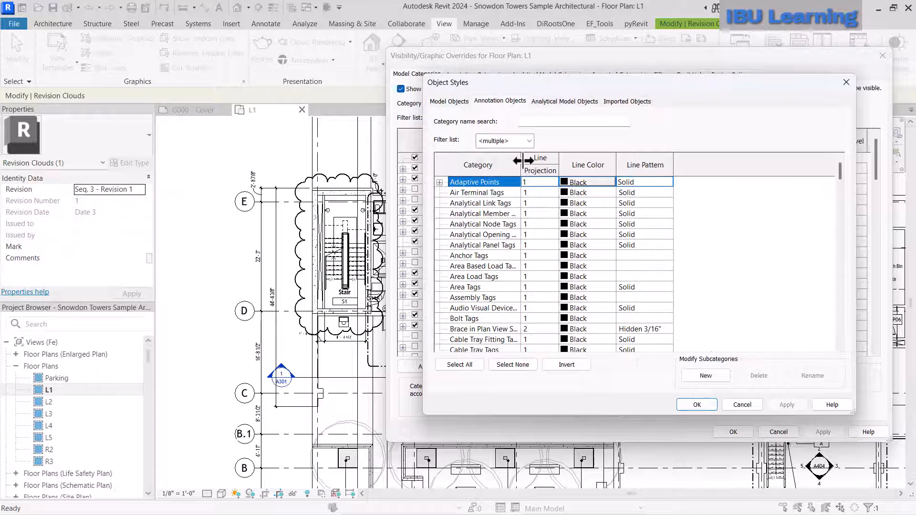
pyautogui.moveTo(575, 165); pyautogui.dragTo(575, 165)
pyautogui.moveTo(620, 84); pyautogui.dragTo(566, 45)
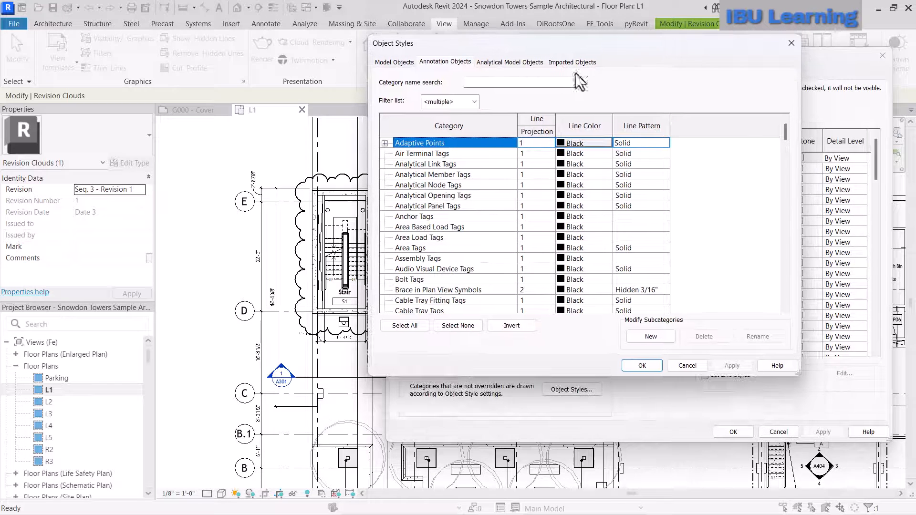
pyautogui.moveTo(655, 45); pyautogui.dragTo(543, 94)
pyautogui.moveTo(688, 426); pyautogui.dragTo(819, 475)
pyautogui.moveTo(539, 95); pyautogui.dragTo(525, 68)
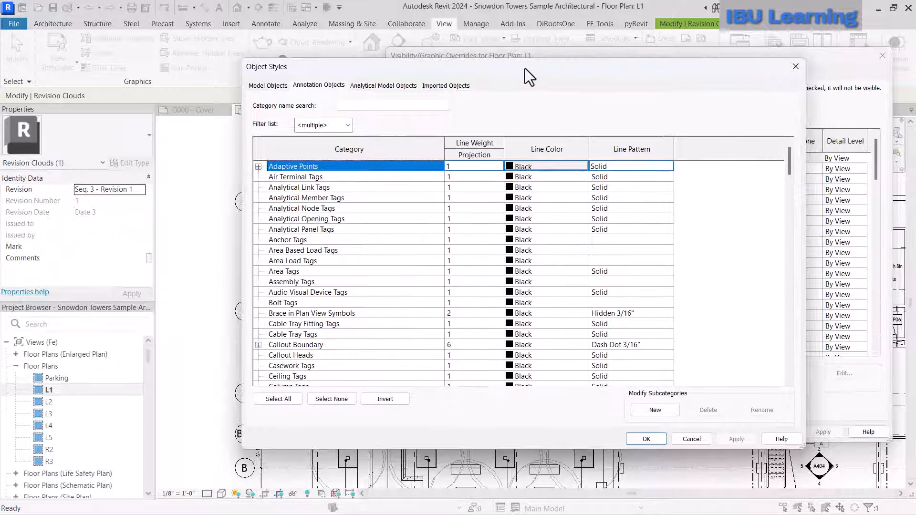
# - Filter the annotation object styles by "revisi" and select the Revision Clouds category
pyautogui.click(315, 263)
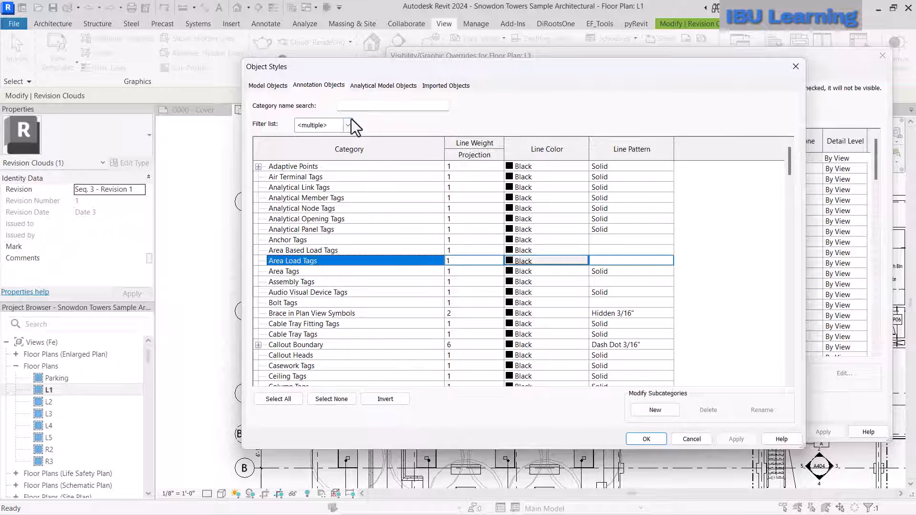
pyautogui.click(376, 105)
pyautogui.write('re')
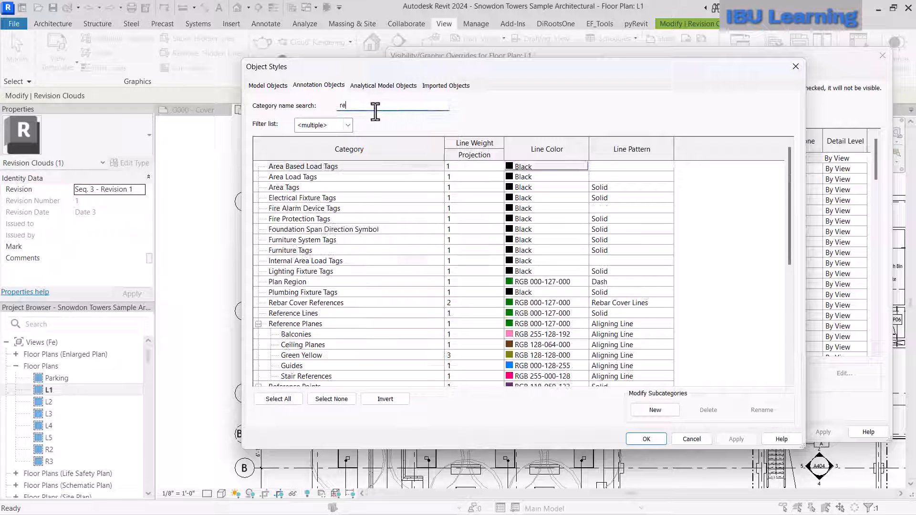
pyautogui.write('visi')
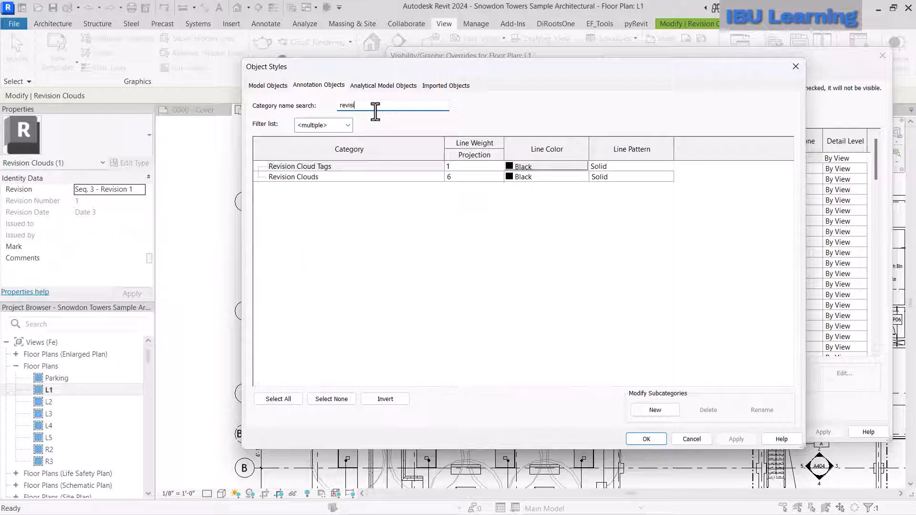
pyautogui.click(315, 177)
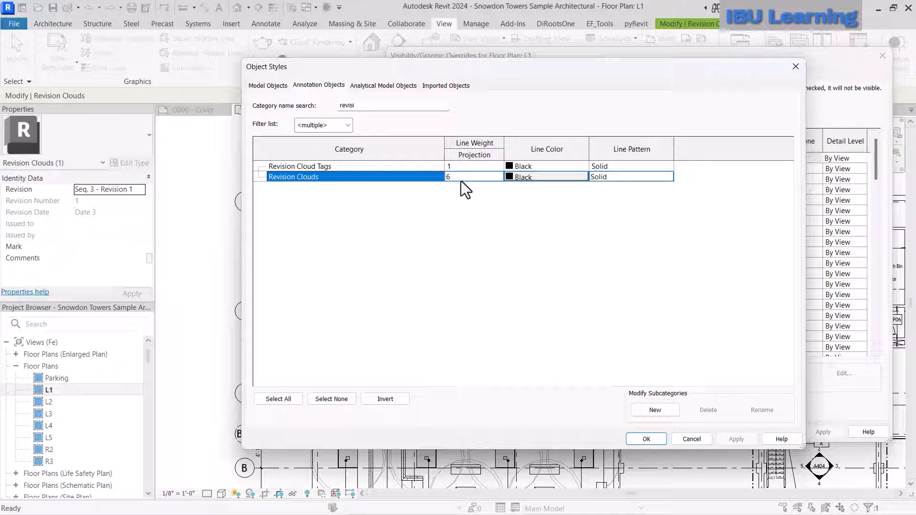
pyautogui.moveTo(504, 148); pyautogui.dragTo(512, 147)
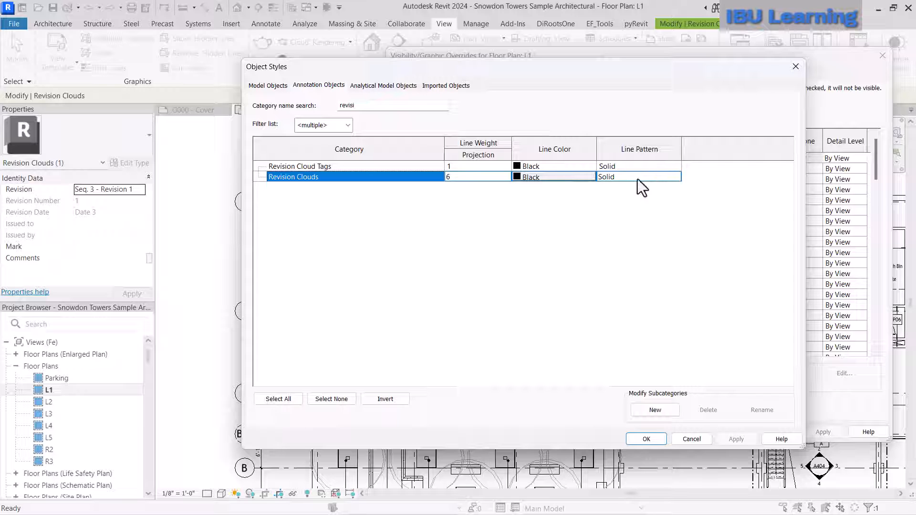
# - Set the Revision Clouds line color to Red and accept the object style and visibility settings
pyautogui.click(555, 180)
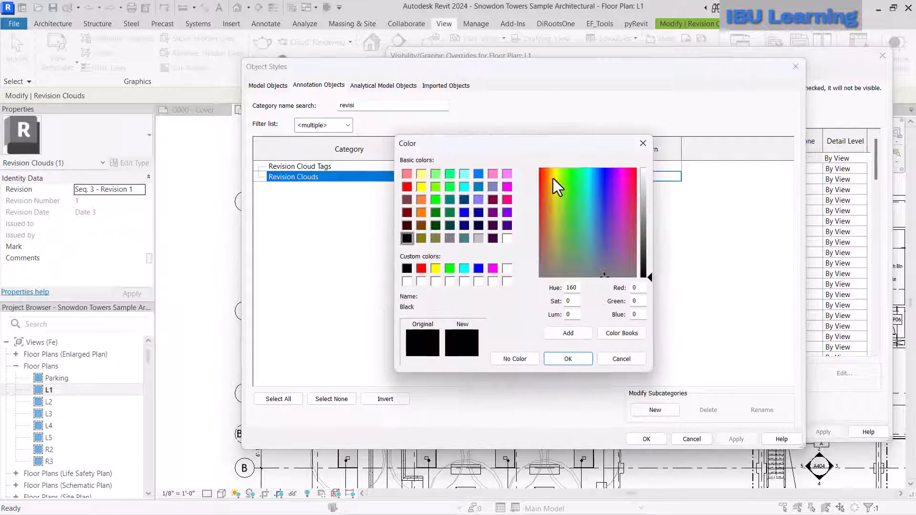
pyautogui.click(421, 269)
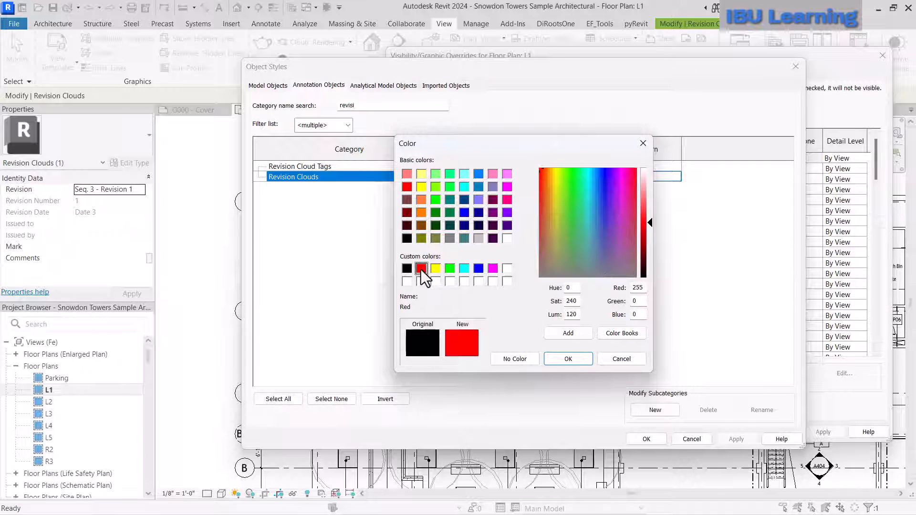
pyautogui.click(567, 359)
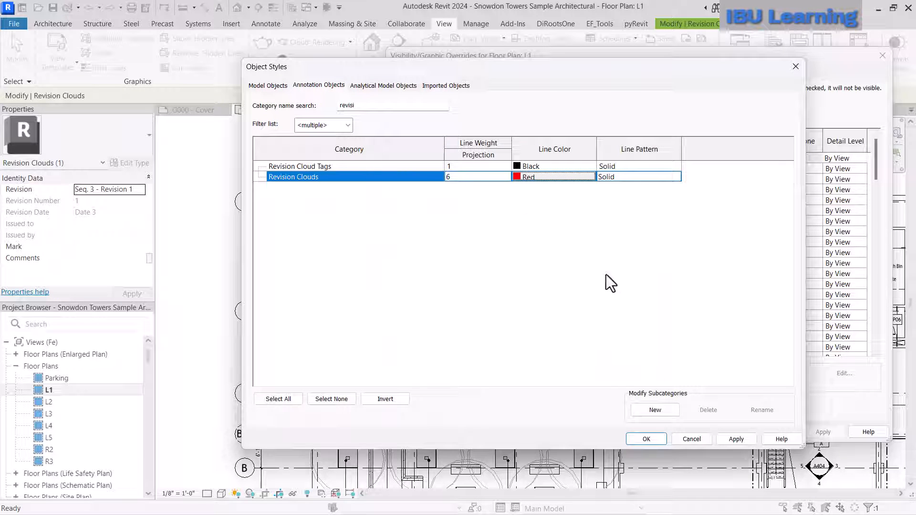
pyautogui.click(647, 439)
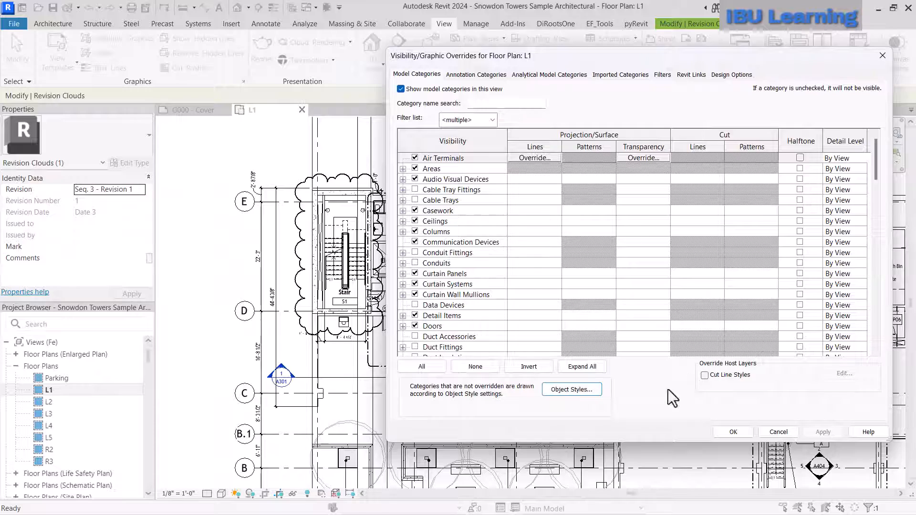
pyautogui.click(745, 431)
pyautogui.click(200, 235)
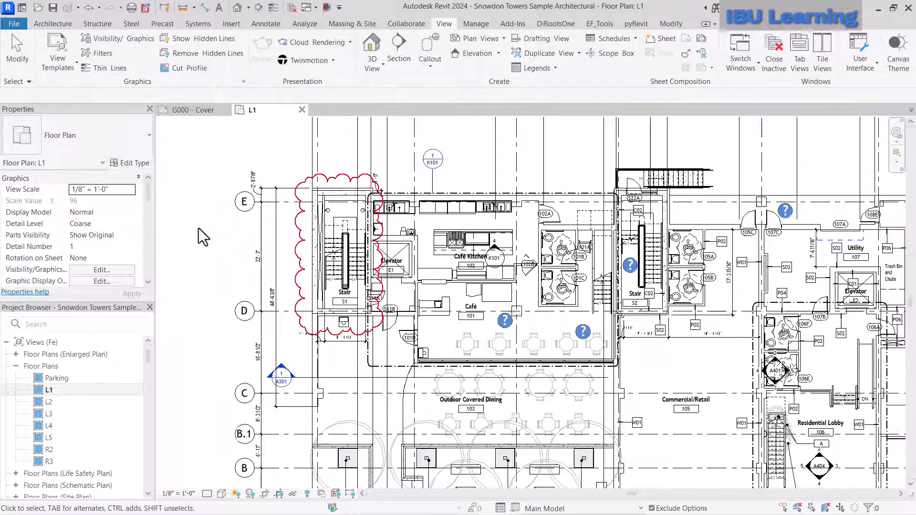
# - Select the existing callout boundary around the Café Kitchen to examine it, and clear the selection
pyautogui.scroll(3, 368, 248)
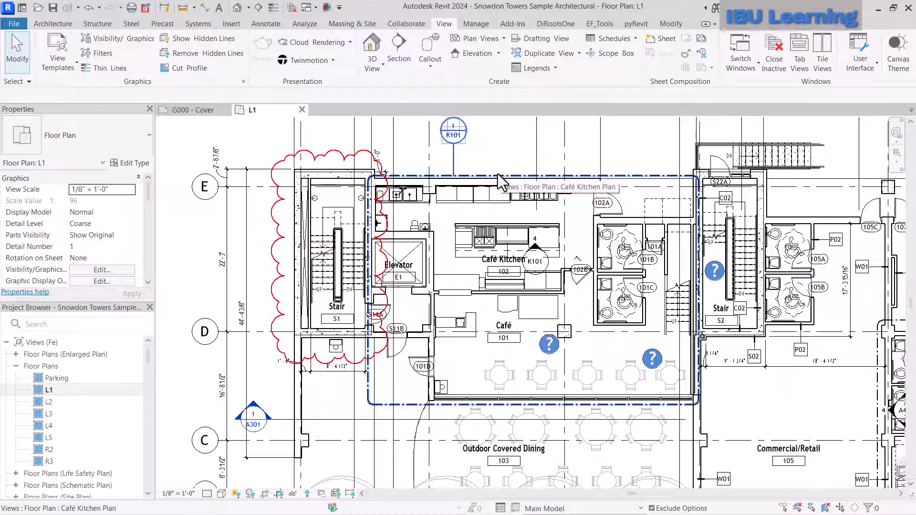
pyautogui.click(498, 175)
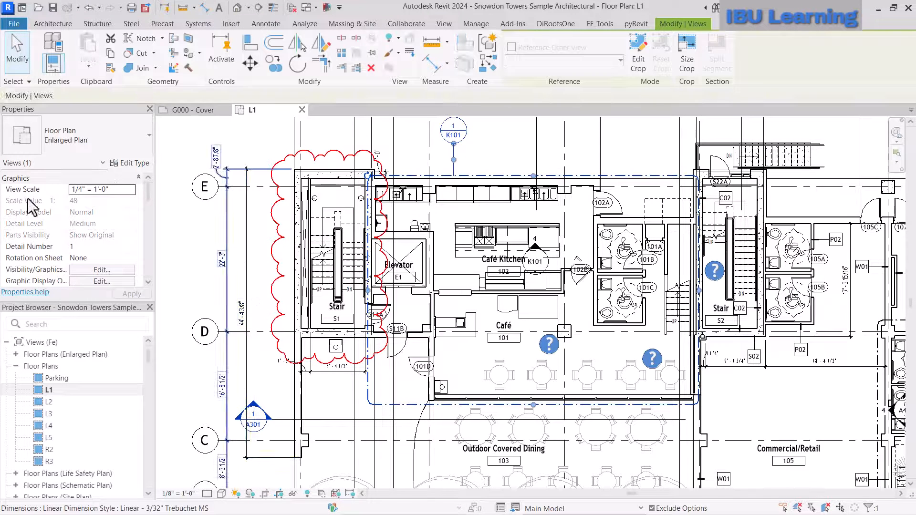
pyautogui.moveTo(526, 156); pyautogui.dragTo(523, 167, button='middle')
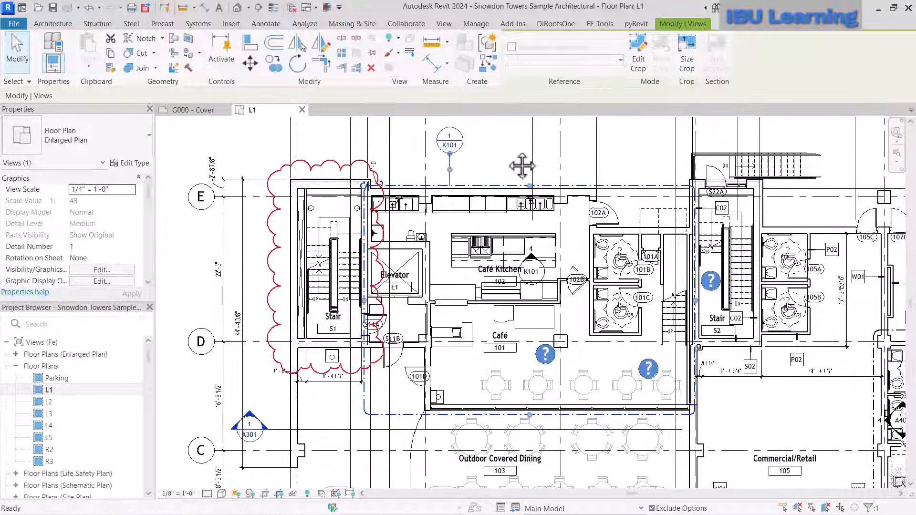
pyautogui.click(518, 154)
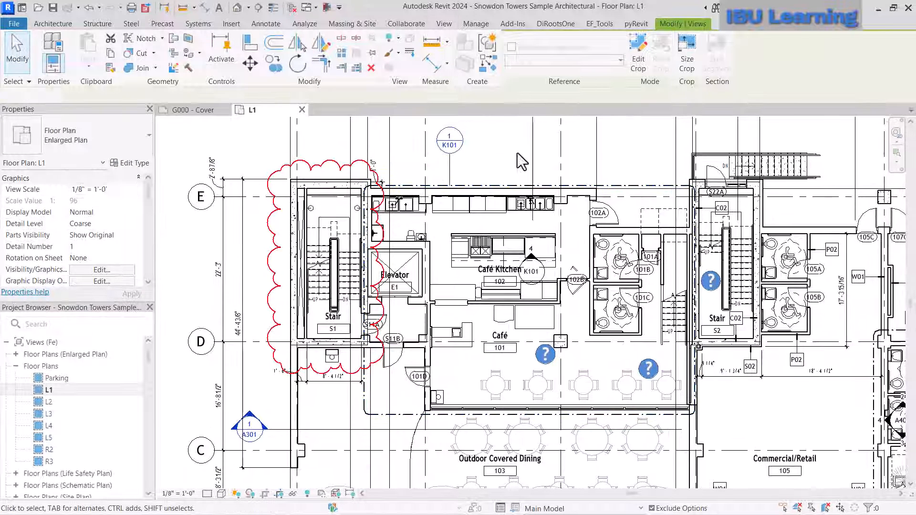
# - Create a rectangular callout enclosing Stair S2 and its exterior stair in the L1 floor plan
pyautogui.click(266, 24)
pyautogui.click(449, 25)
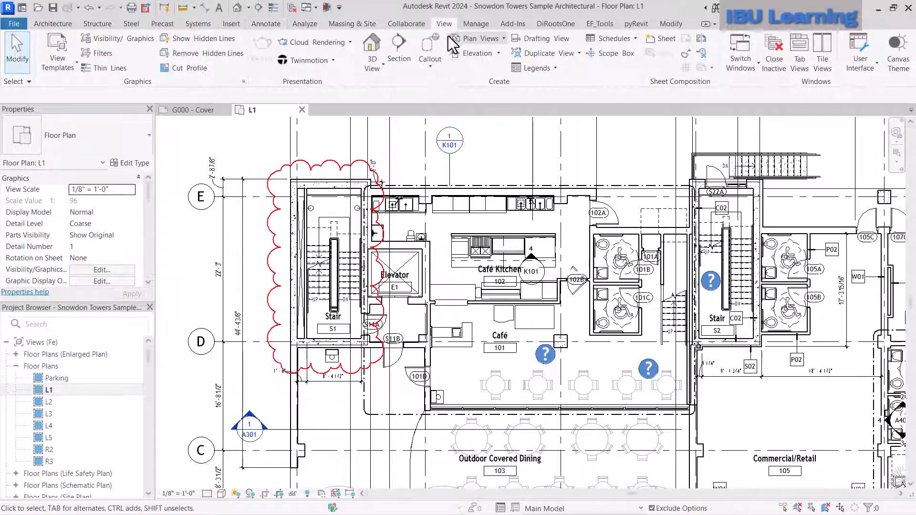
pyautogui.click(430, 47)
pyautogui.scroll(-2, 507, 157)
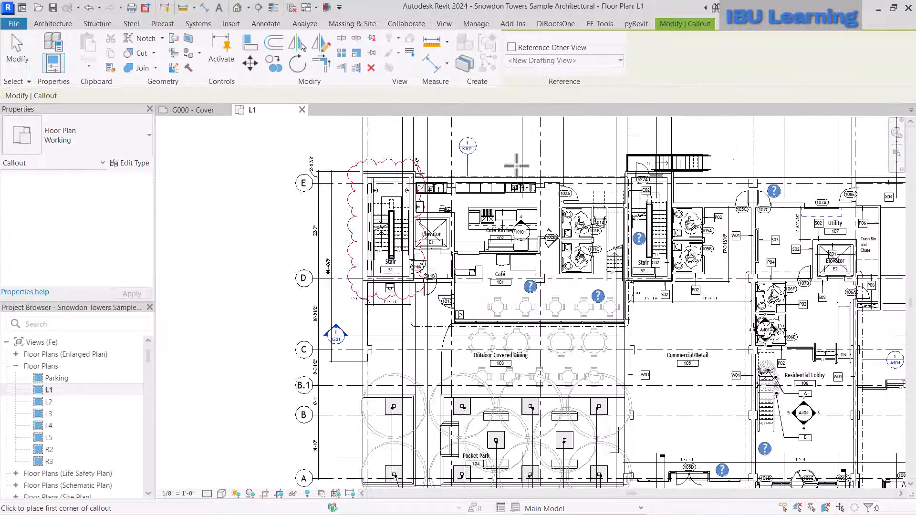
pyautogui.scroll(-1, 509, 159)
pyautogui.scroll(1, 684, 174)
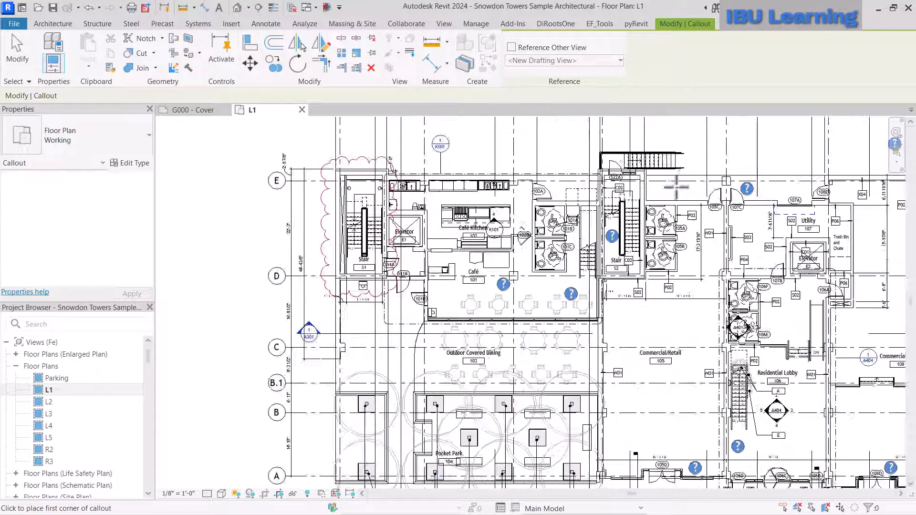
pyautogui.scroll(2, 678, 185)
pyautogui.click(535, 127)
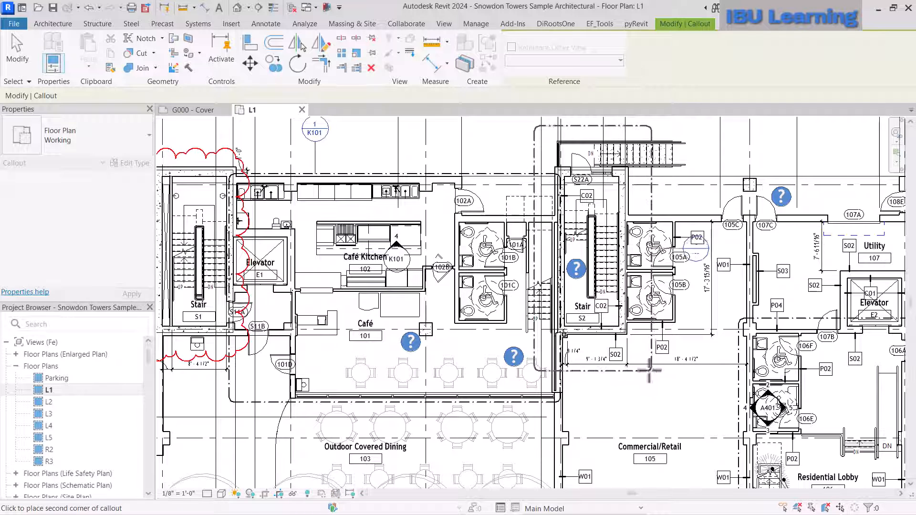
pyautogui.click(651, 370)
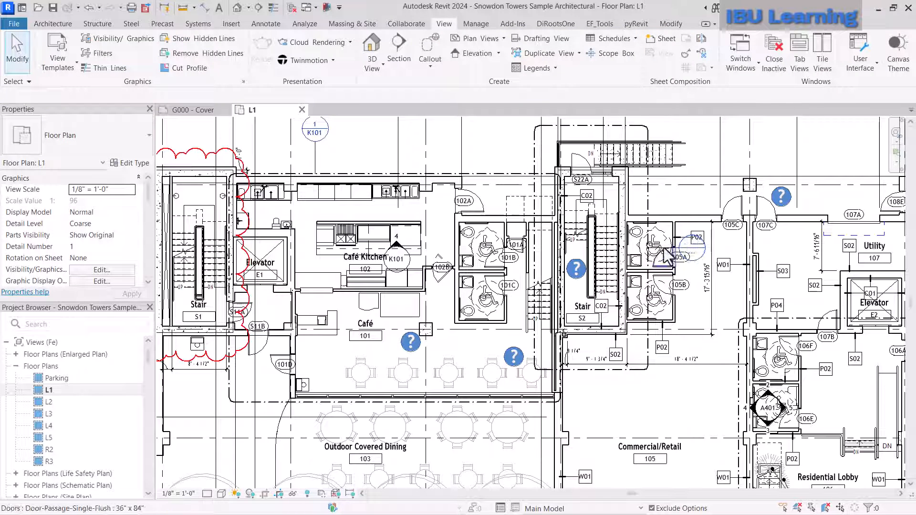
# - Move the head of the Stair S2 callout upward, clear of the P02 wall tag and door tag 105A
pyautogui.scroll(4, 667, 258)
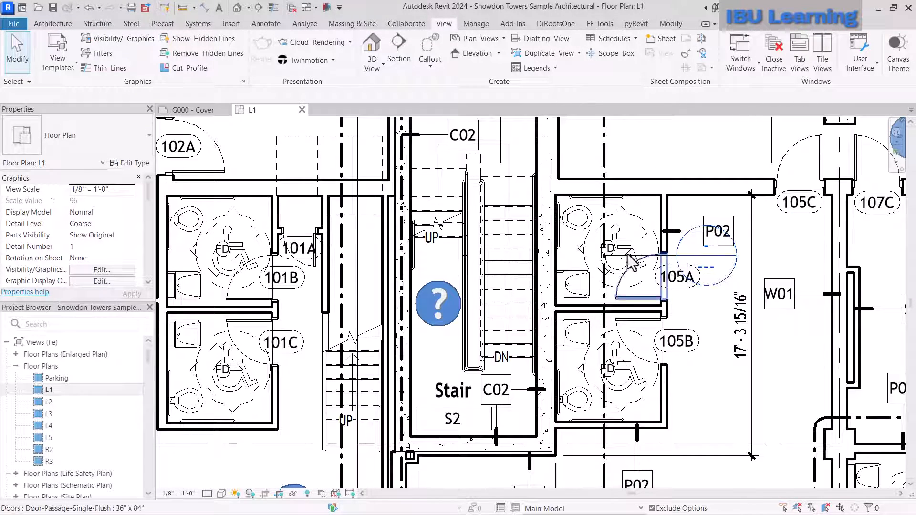
pyautogui.click(604, 187)
pyautogui.moveTo(677, 256); pyautogui.dragTo(632, 157)
pyautogui.moveTo(633, 158); pyautogui.dragTo(617, 351, button='middle')
pyautogui.moveTo(617, 350)
pyautogui.mouseDown()
pyautogui.moveTo(606, 195)
pyautogui.moveTo(581, 157)
pyautogui.moveTo(612, 167)
pyautogui.moveTo(622, 333)
pyautogui.mouseUp()
pyautogui.scroll(-3, 652, 244)
pyautogui.press('Escape')
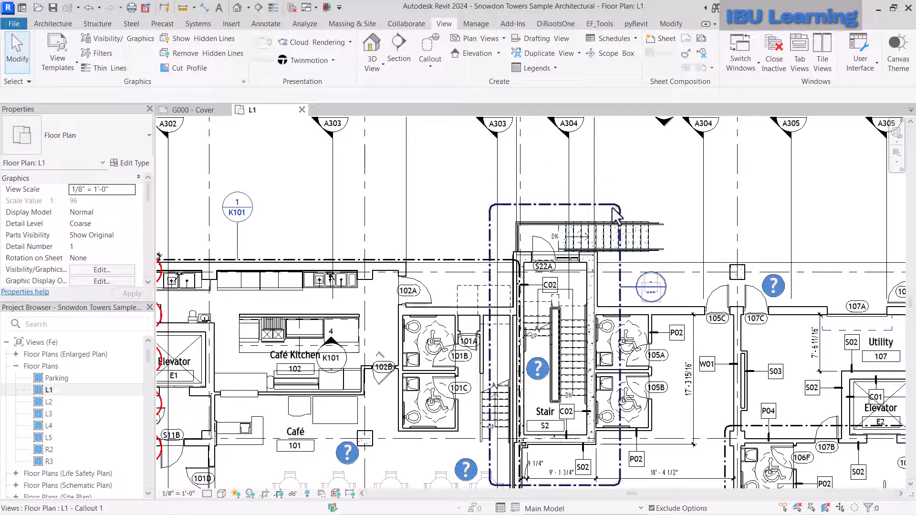
# - Go to the view defined by the Stair S2 callout, look it over and close it again
pyautogui.moveTo(615, 217); pyautogui.dragTo(609, 180, button='middle')
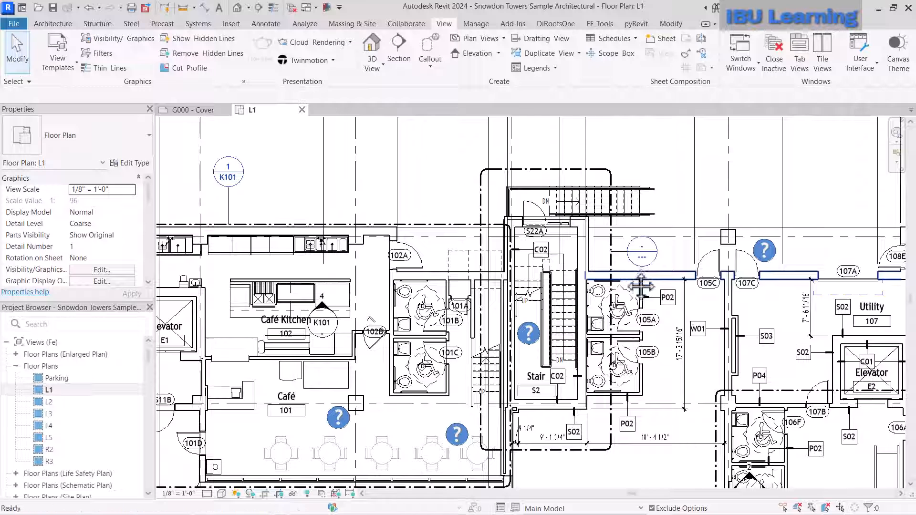
pyautogui.click(606, 171)
pyautogui.rightClick(607, 171)
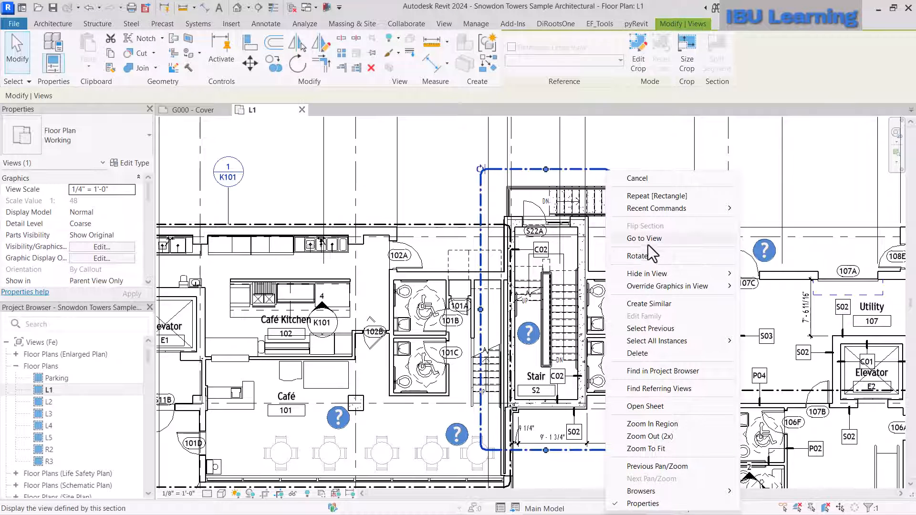
pyautogui.click(644, 238)
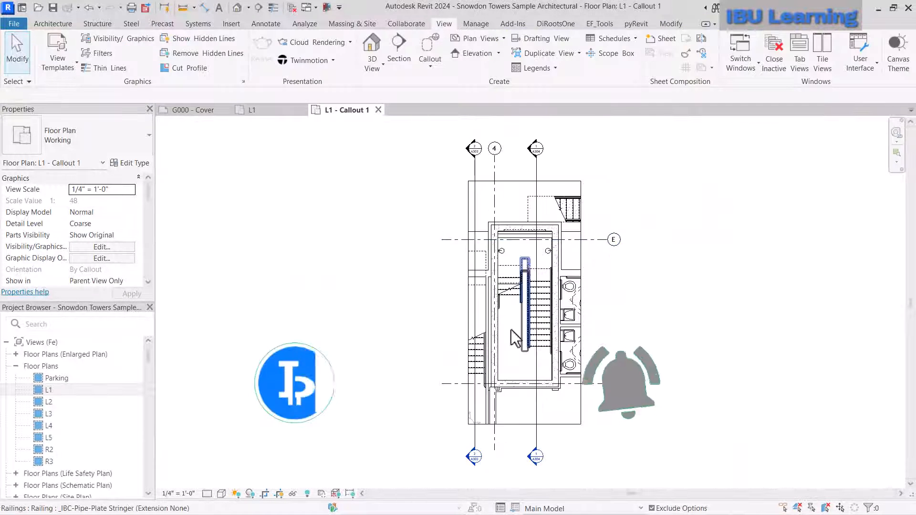
pyautogui.scroll(2, 586, 204)
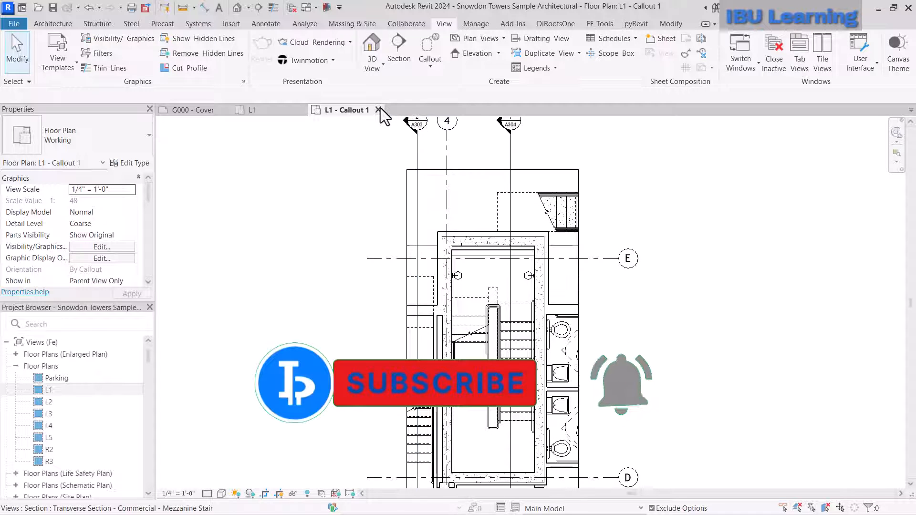
pyautogui.click(379, 110)
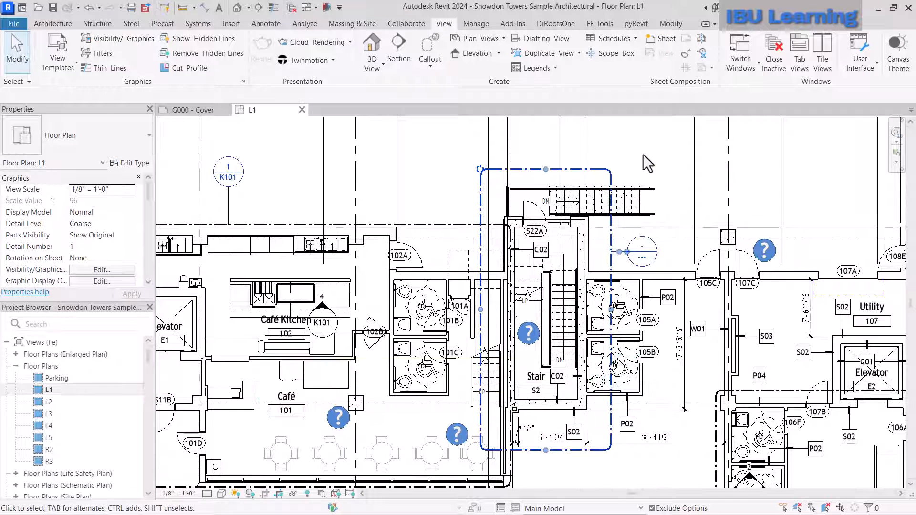
# - Open the visibility/graphic overrides for the L1 floor plan and display the object styles for annotation objects
pyautogui.moveTo(588, 276); pyautogui.dragTo(568, 264, button='middle')
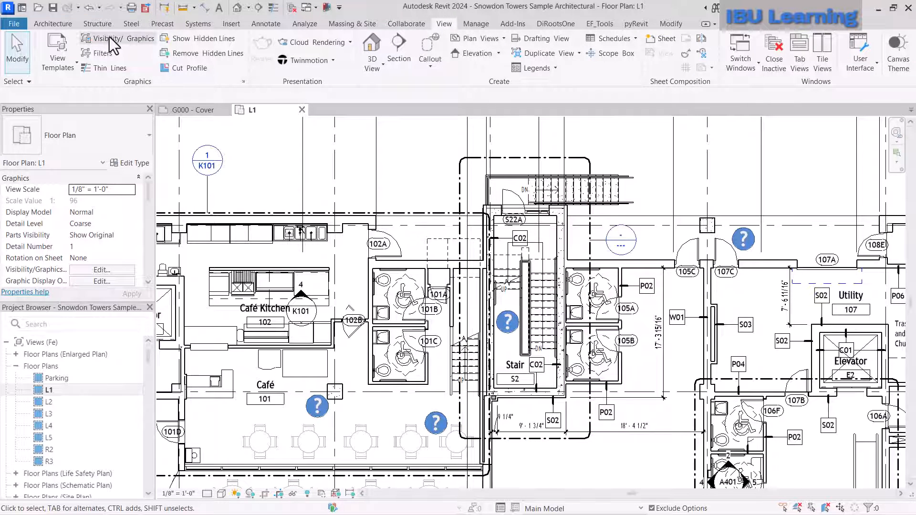
pyautogui.press('v')
pyautogui.press('g')
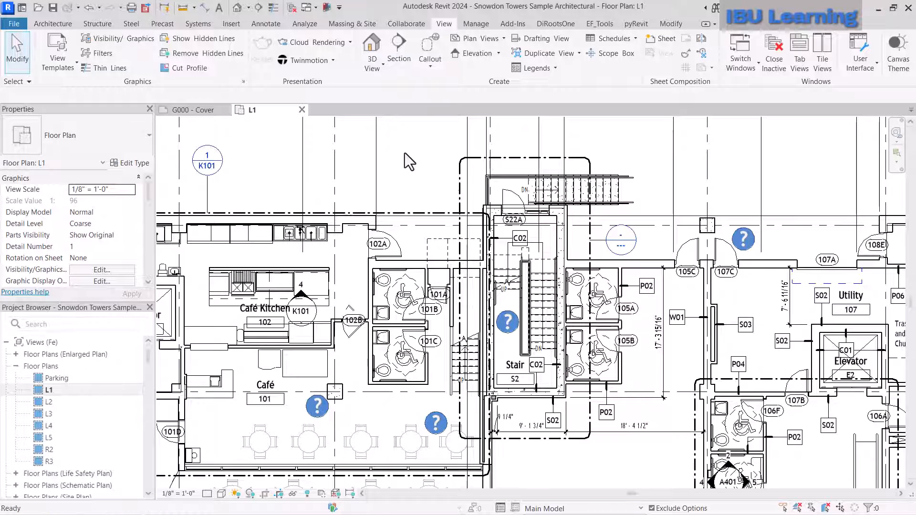
pyautogui.moveTo(520, 61); pyautogui.dragTo(337, 59)
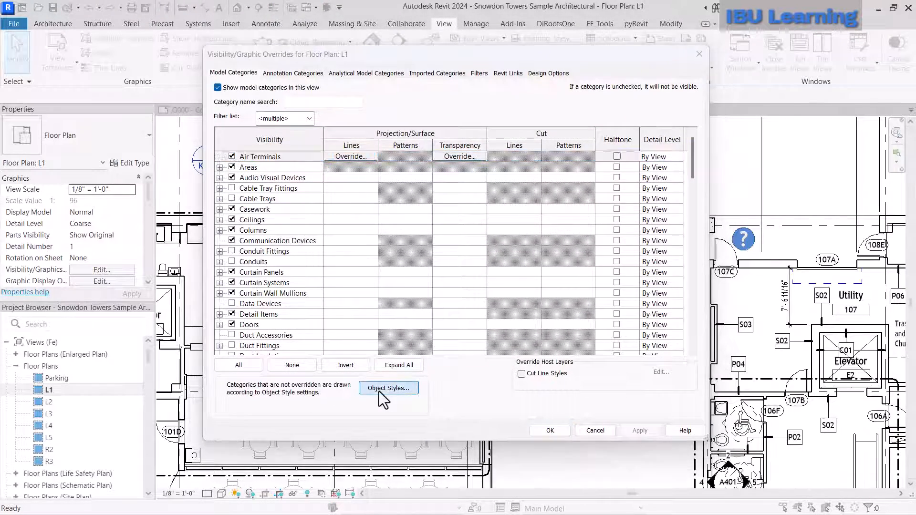
pyautogui.click(380, 392)
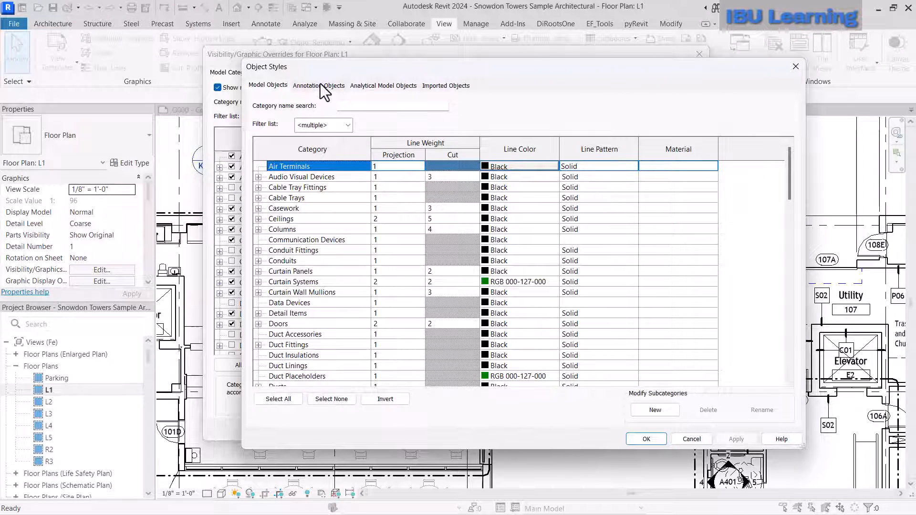
pyautogui.click(319, 85)
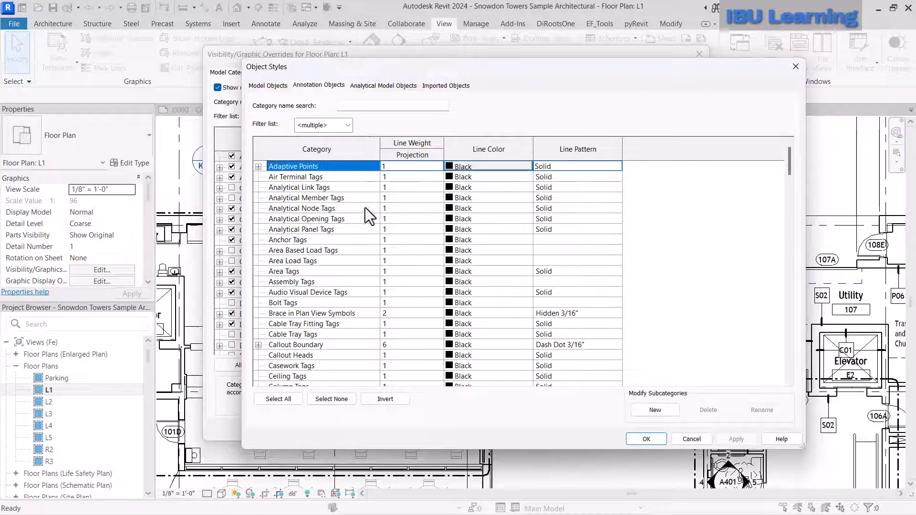
# - Set the line color of the Callout Boundary annotation category to Blue
pyautogui.click(311, 314)
pyautogui.press('Down')
pyautogui.press('Down')
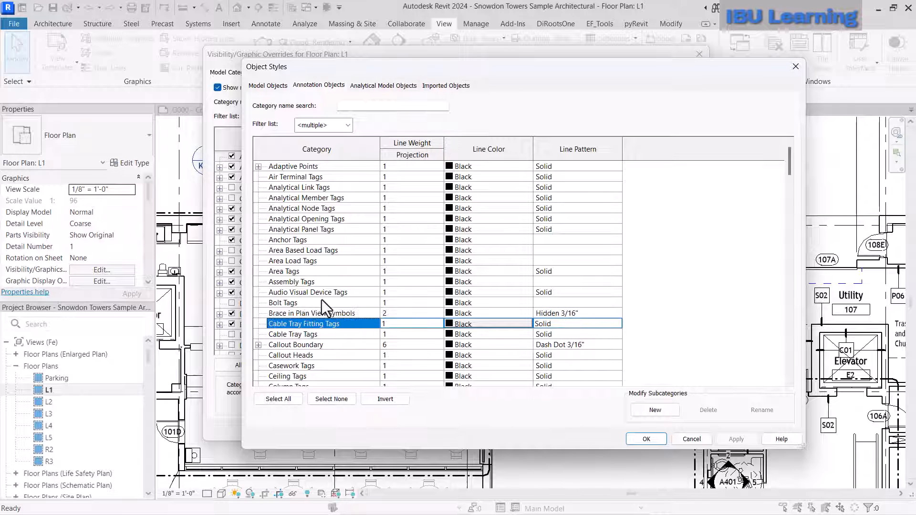
pyautogui.press('Down')
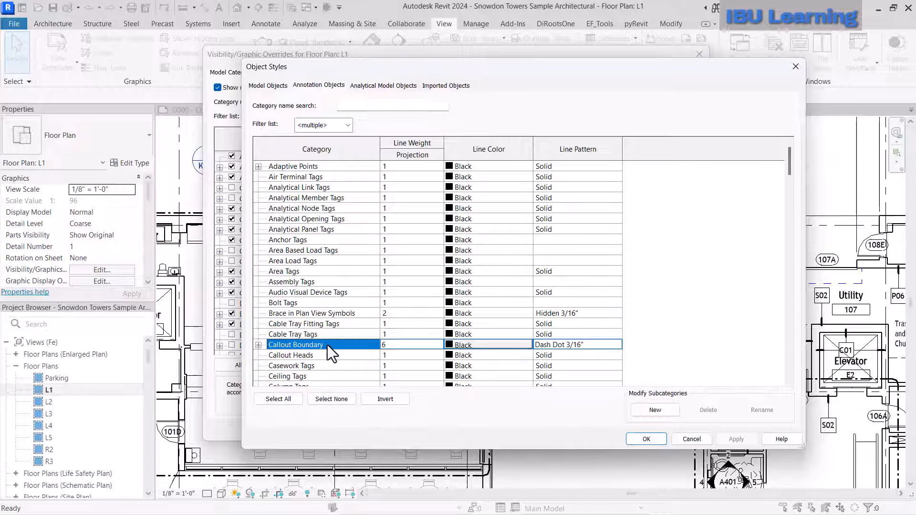
pyautogui.scroll(-1, 328, 345)
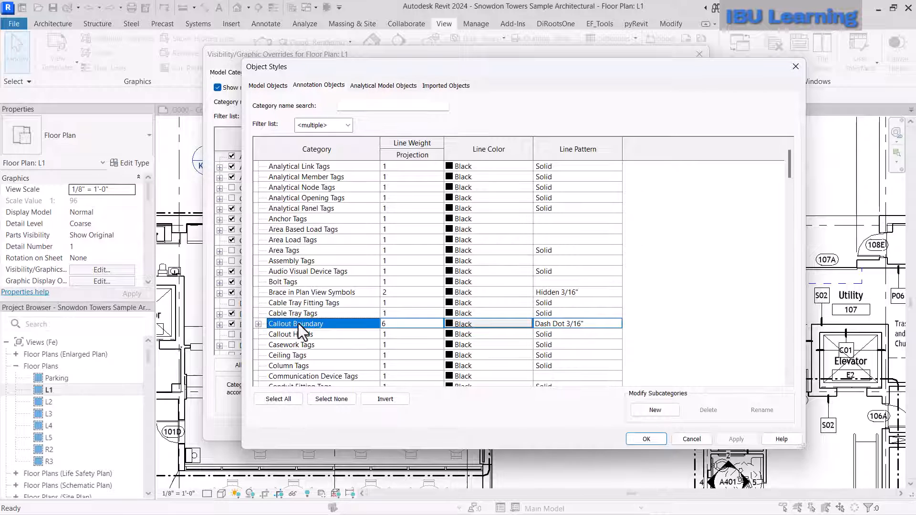
pyautogui.click(397, 323)
pyautogui.click(494, 325)
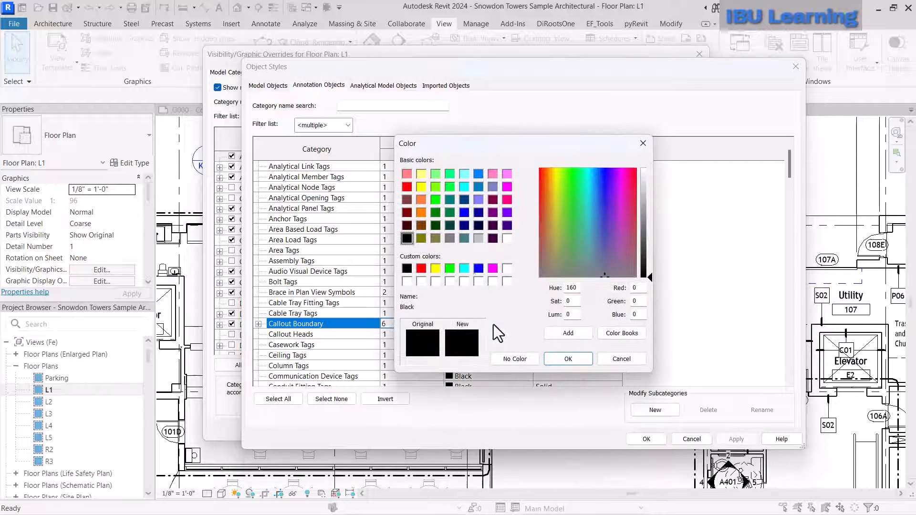
pyautogui.click(478, 269)
pyautogui.click(557, 359)
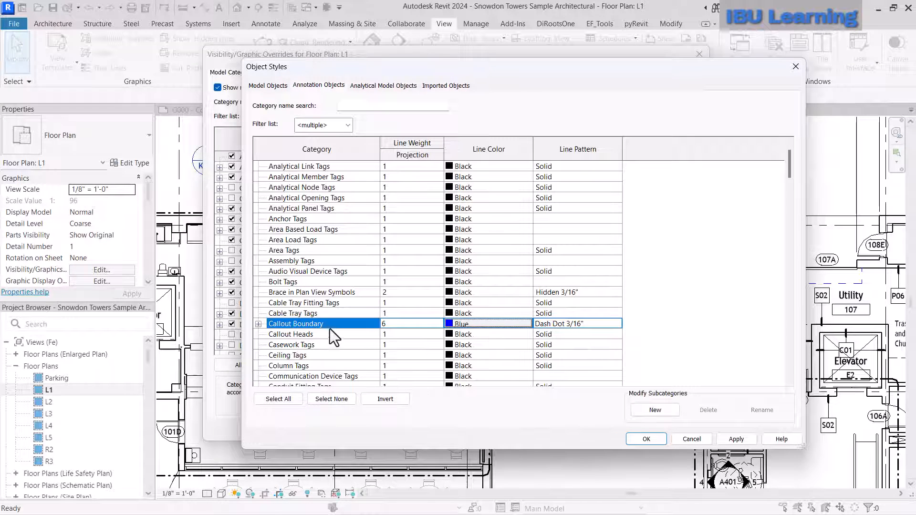
# - Set the Callout Boundary line pattern to Center 1/4" and accept the object style and visibility settings
pyautogui.click(618, 324)
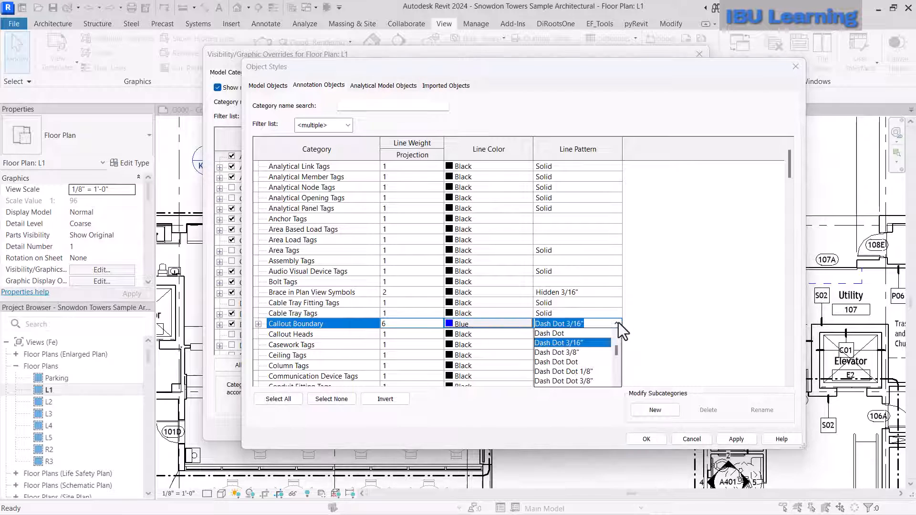
pyautogui.moveTo(617, 348); pyautogui.dragTo(618, 342)
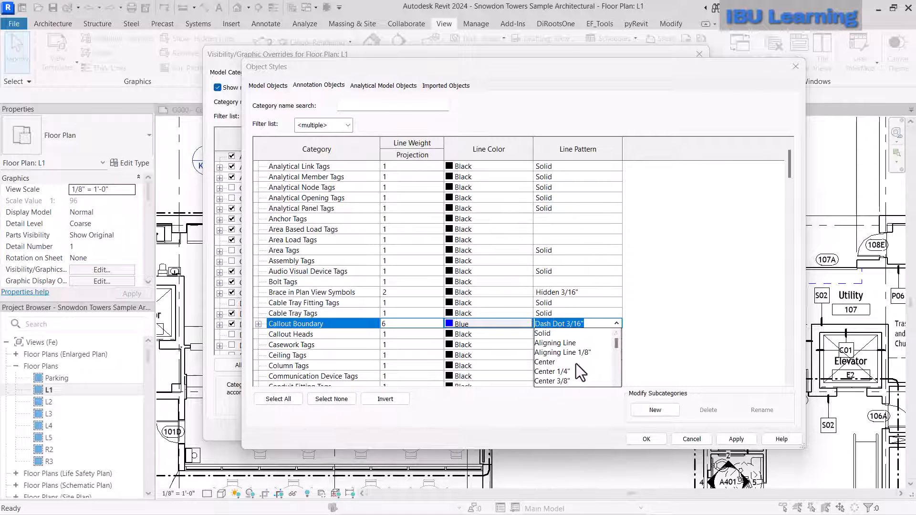
pyautogui.scroll(-1, 582, 364)
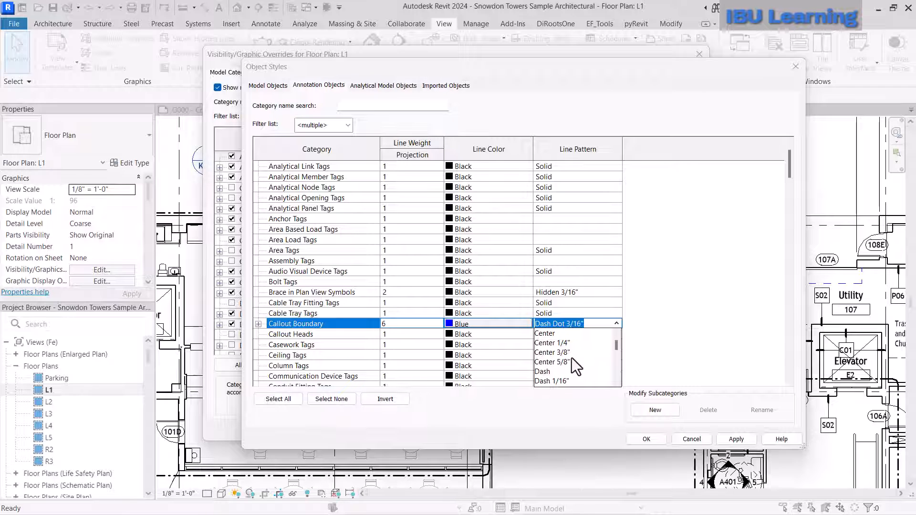
pyautogui.click(558, 343)
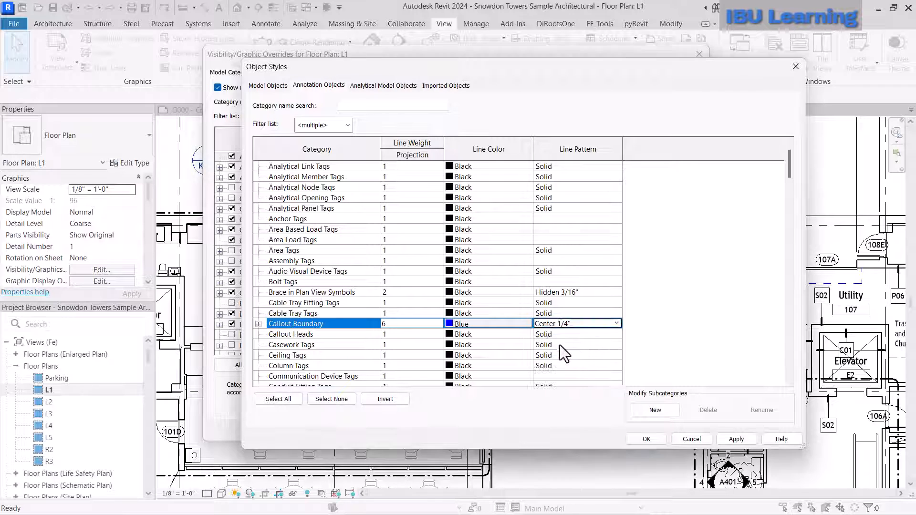
pyautogui.click(328, 344)
pyautogui.click(645, 439)
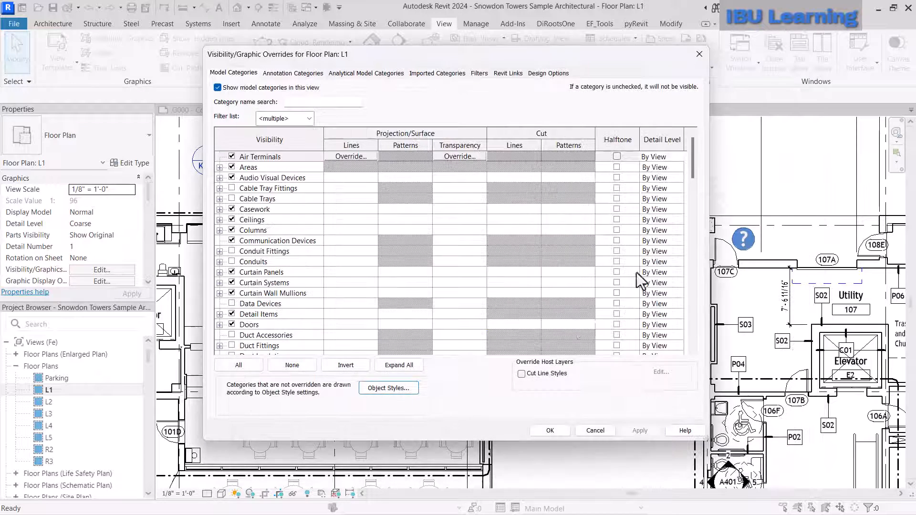
pyautogui.click(551, 430)
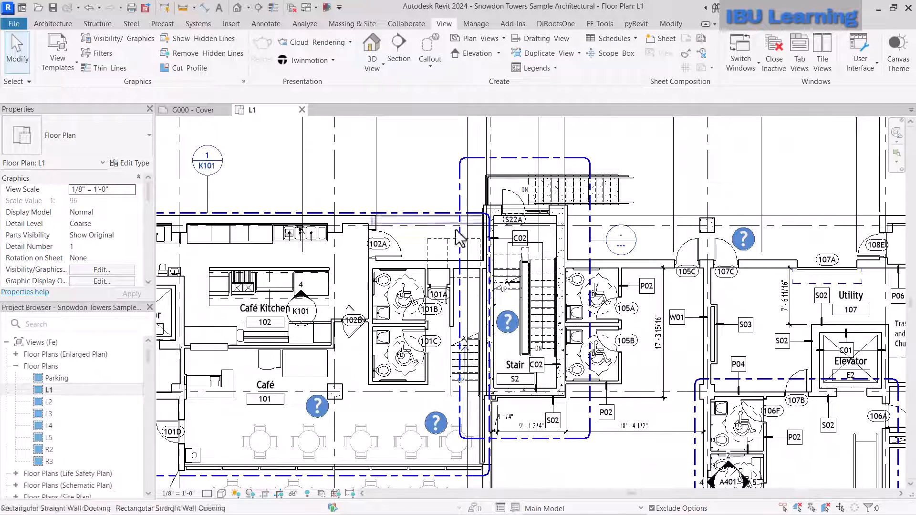
# - Examine the callout boundaries around the Café, Stair S2 and the Residential Lobby in the L1 floor plan
pyautogui.moveTo(429, 418); pyautogui.dragTo(544, 340, button='middle')
pyautogui.scroll(-2, 544, 340)
pyautogui.moveTo(557, 280); pyautogui.dragTo(529, 303, button='middle')
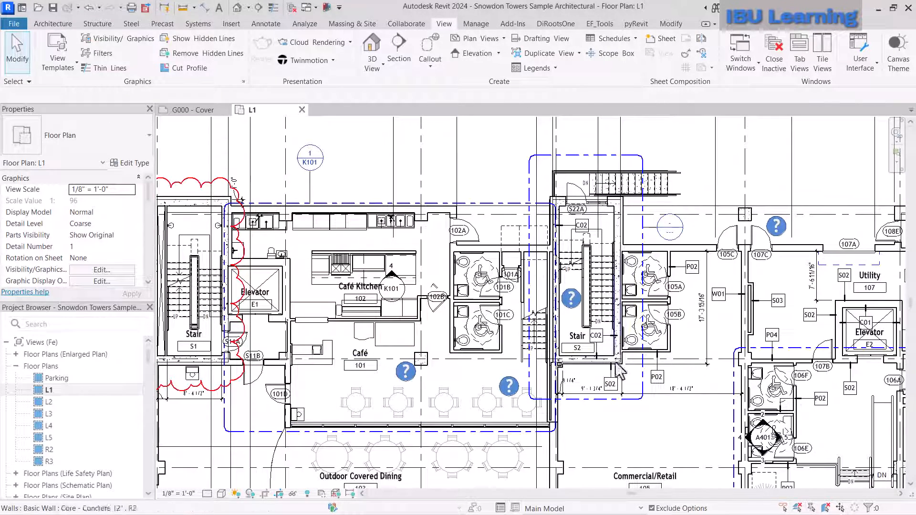
pyautogui.moveTo(369, 340); pyautogui.dragTo(386, 268, button='middle')
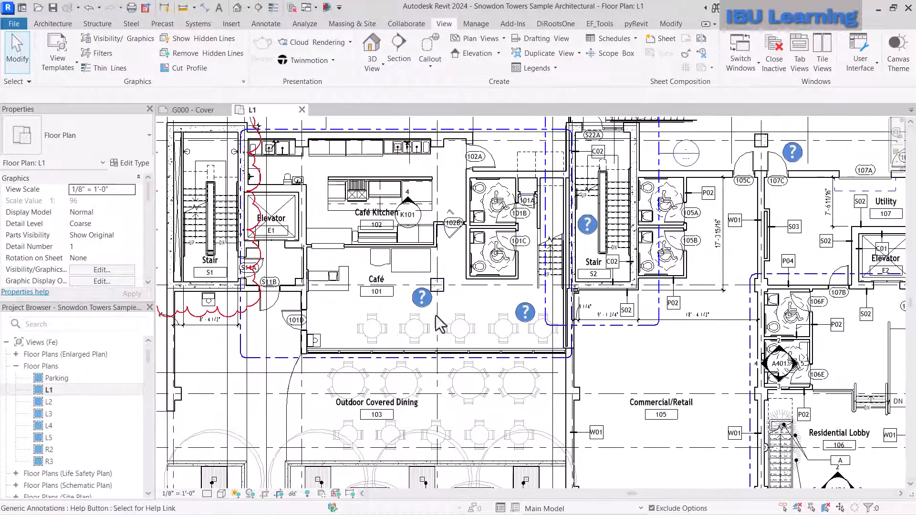
pyautogui.scroll(-2, 426, 315)
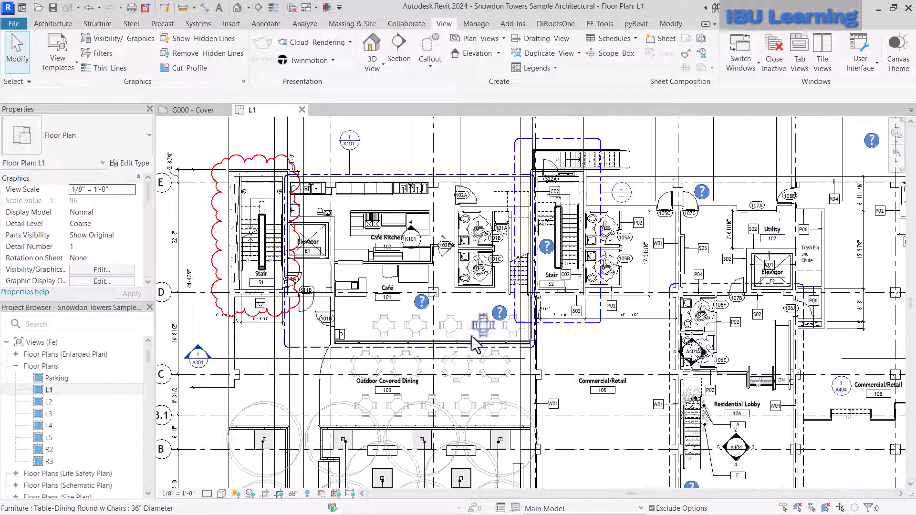
# - Close the gap in the A301 section line by joining its broken segment ends across the Commercial/Retail and Residential Lobby areas
pyautogui.click(260, 360)
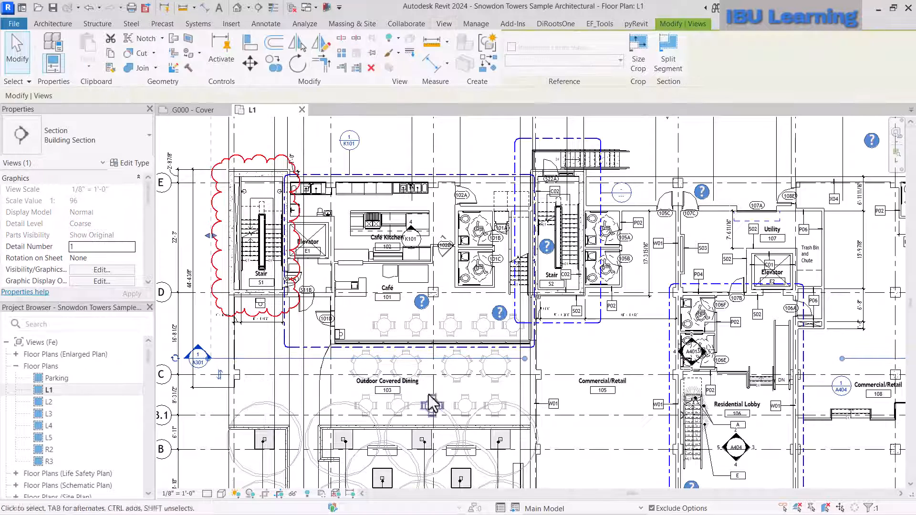
pyautogui.scroll(-2, 499, 234)
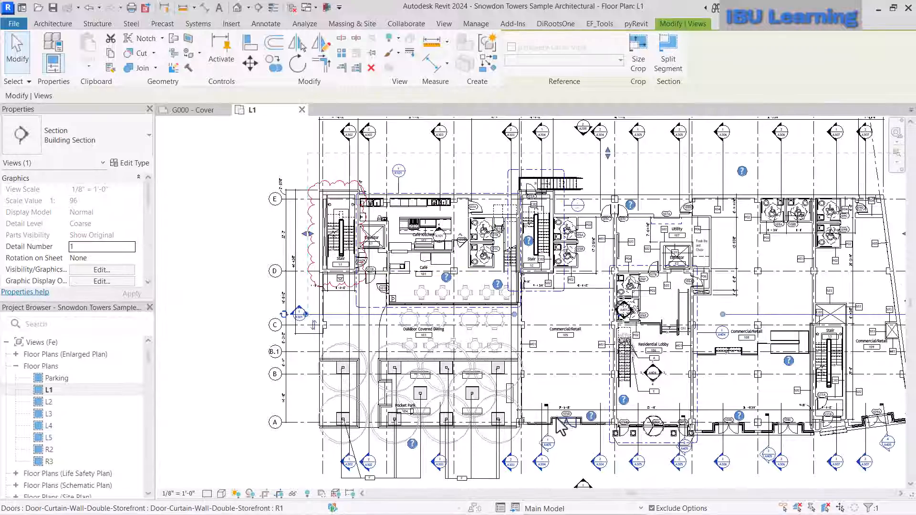
pyautogui.scroll(1, 578, 374)
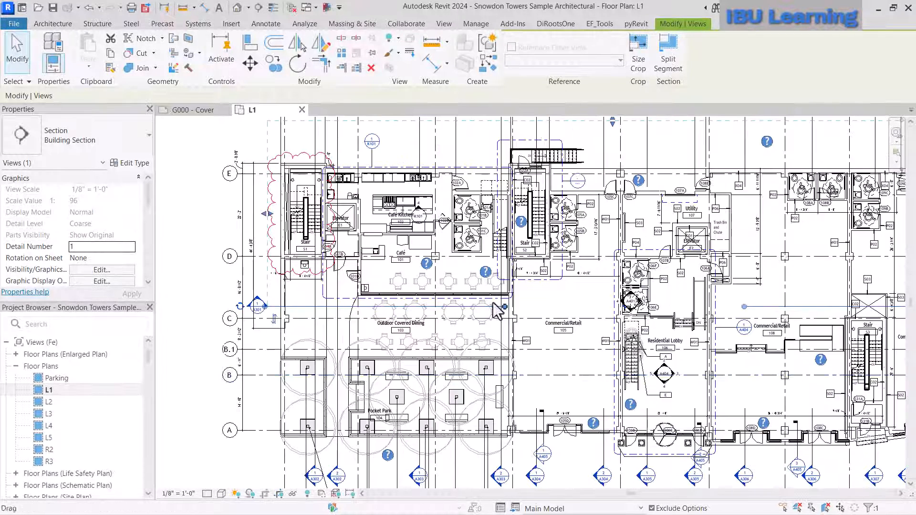
pyautogui.moveTo(506, 309); pyautogui.dragTo(735, 309)
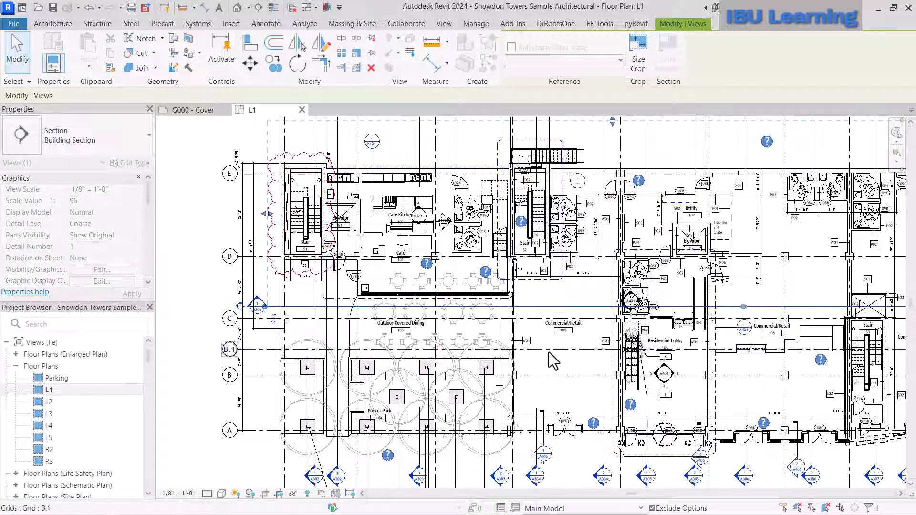
pyautogui.press('Escape')
pyautogui.scroll(3, 525, 310)
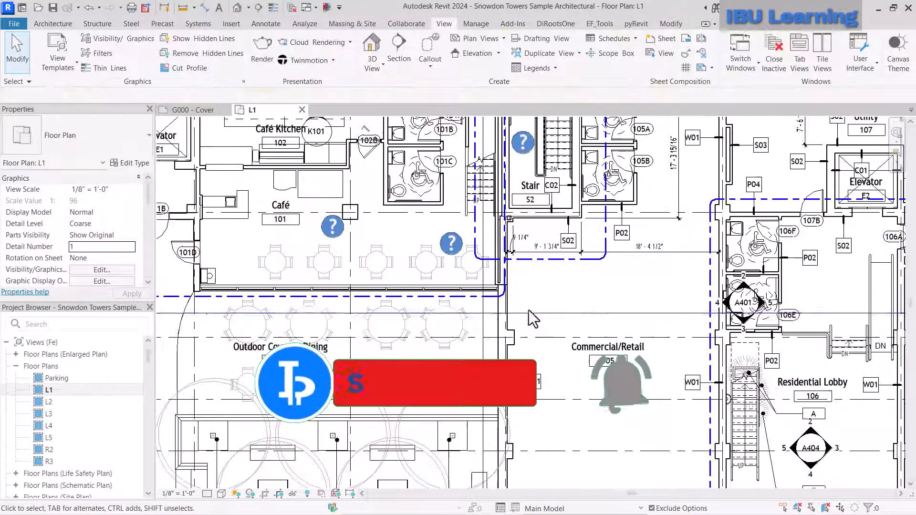
pyautogui.click(529, 315)
pyautogui.scroll(-3, 528, 315)
pyautogui.press('Escape')
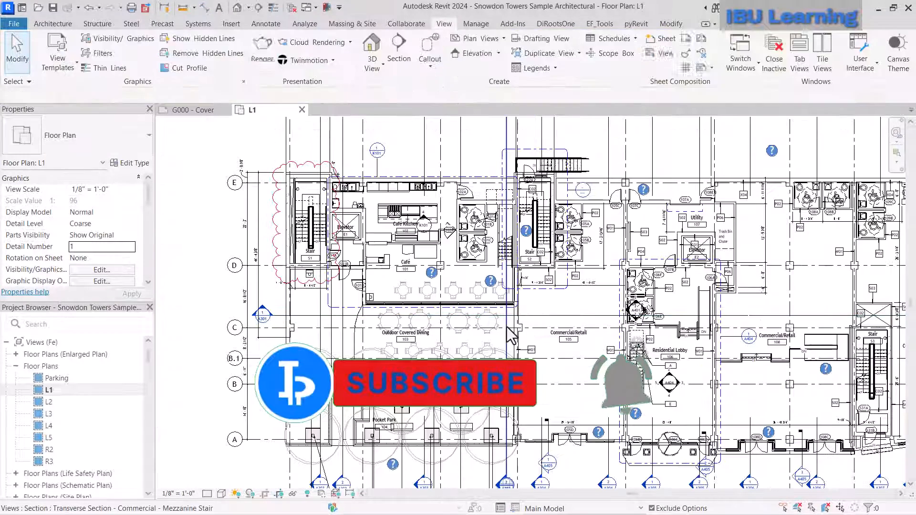
# - Open the L1 visibility/graphic overrides and bring up the object styles for annotation objects
pyautogui.click(129, 43)
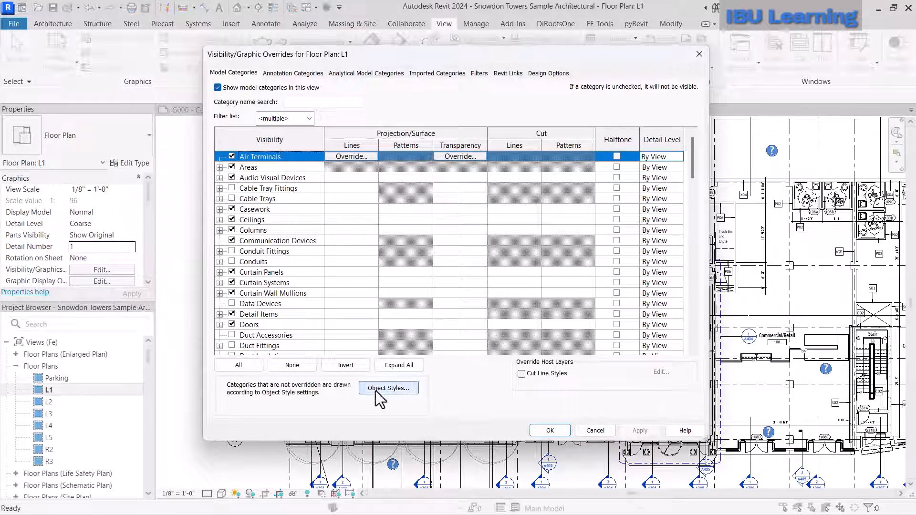
pyautogui.click(389, 388)
pyautogui.click(310, 261)
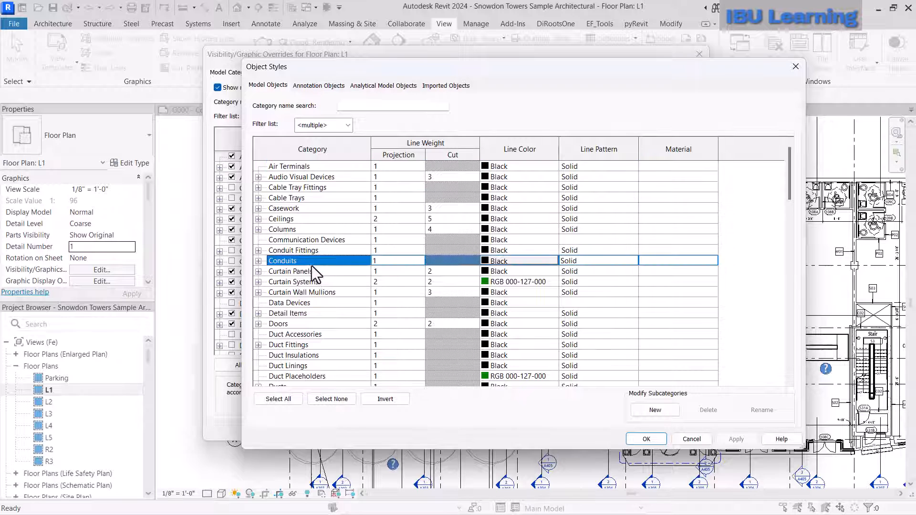
pyautogui.press('s')
pyautogui.scroll(-1, 317, 348)
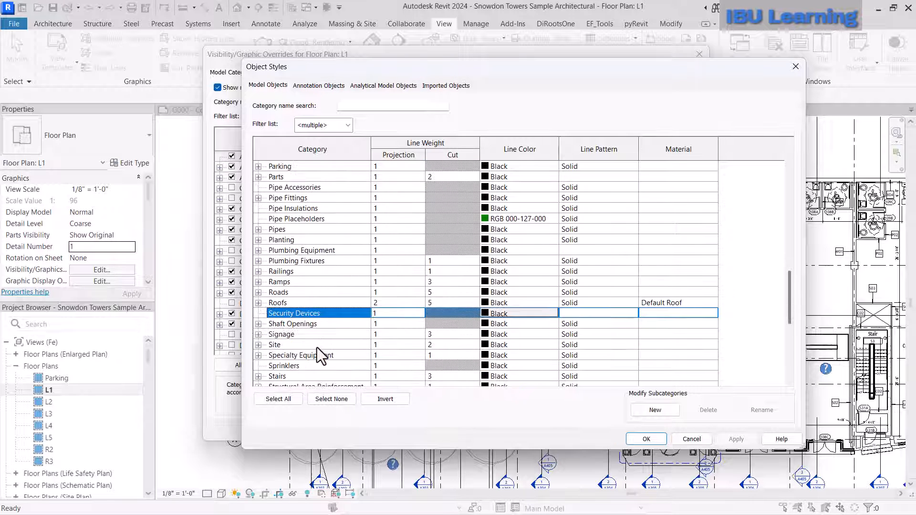
pyautogui.scroll(-1, 317, 348)
pyautogui.click(318, 85)
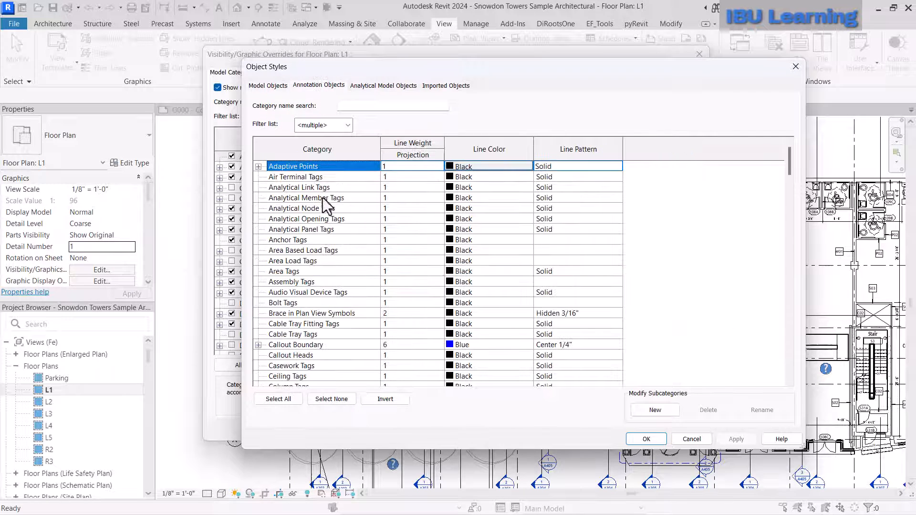
# - Set the line color of the Section Line annotation category to orange, RGB 255-128-064
pyautogui.click(307, 251)
pyautogui.press('s')
pyautogui.scroll(-2, 313, 310)
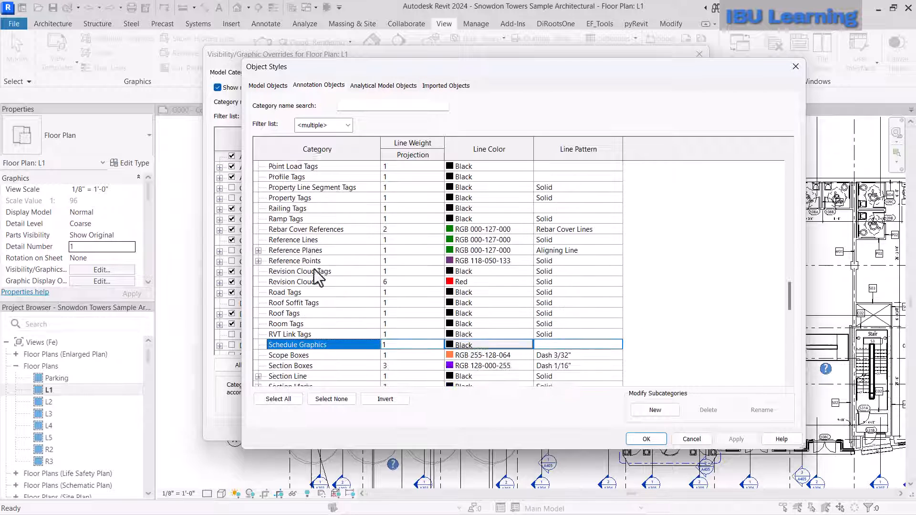
pyautogui.click(291, 335)
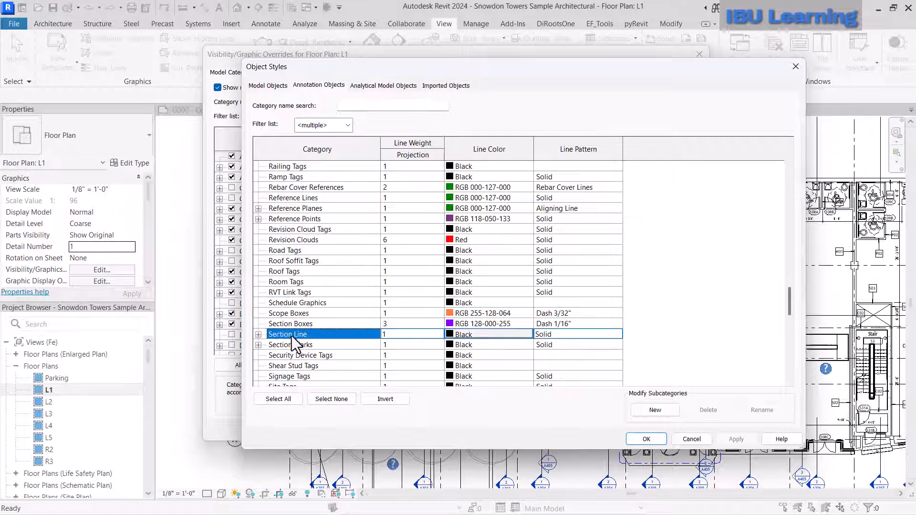
pyautogui.click(489, 336)
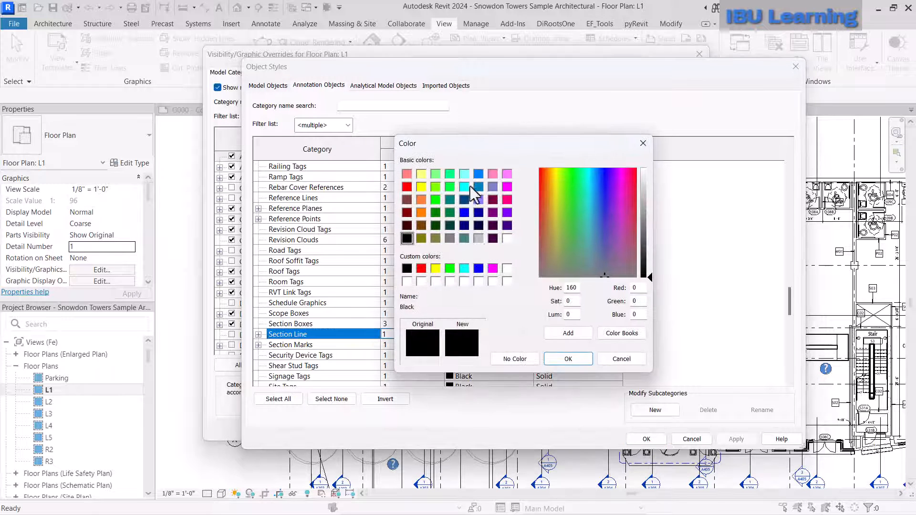
pyautogui.click(421, 200)
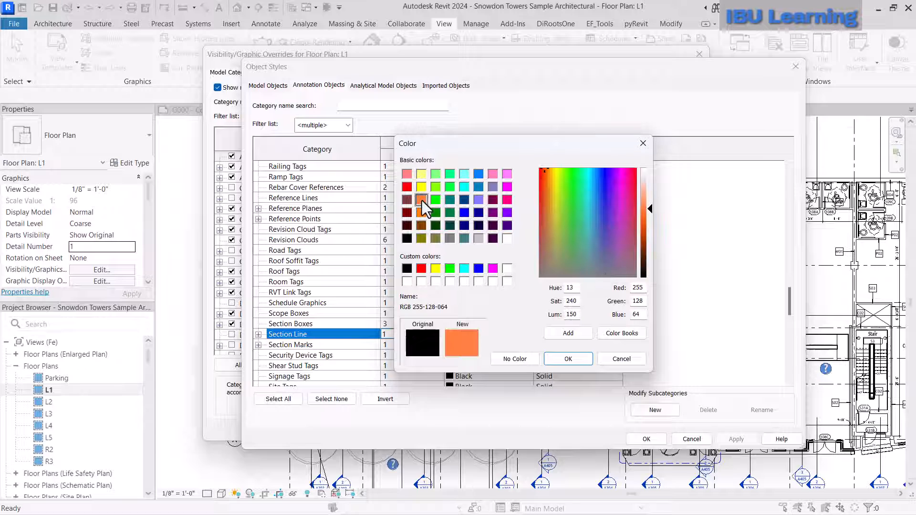
pyautogui.click(568, 359)
# - Set the Section Line line pattern to Center 3/8" and accept the object style and visibility settings
pyautogui.click(592, 335)
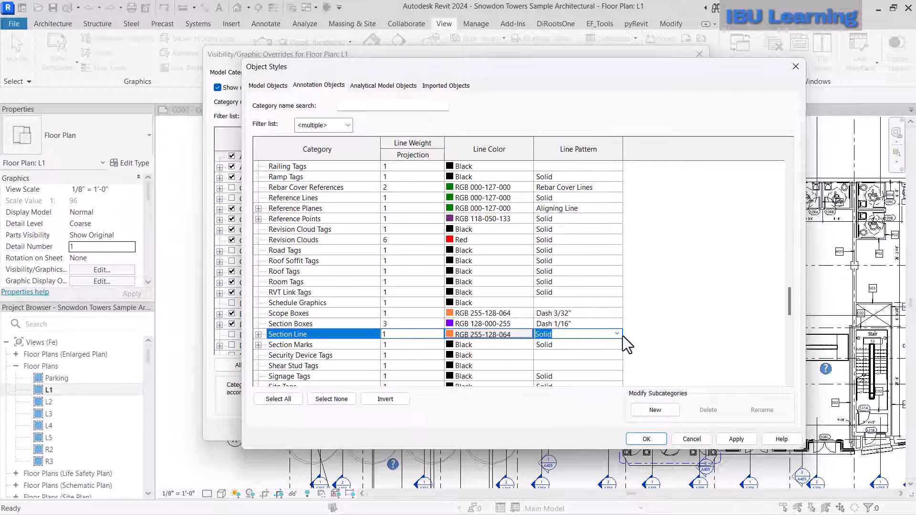
pyautogui.click(617, 334)
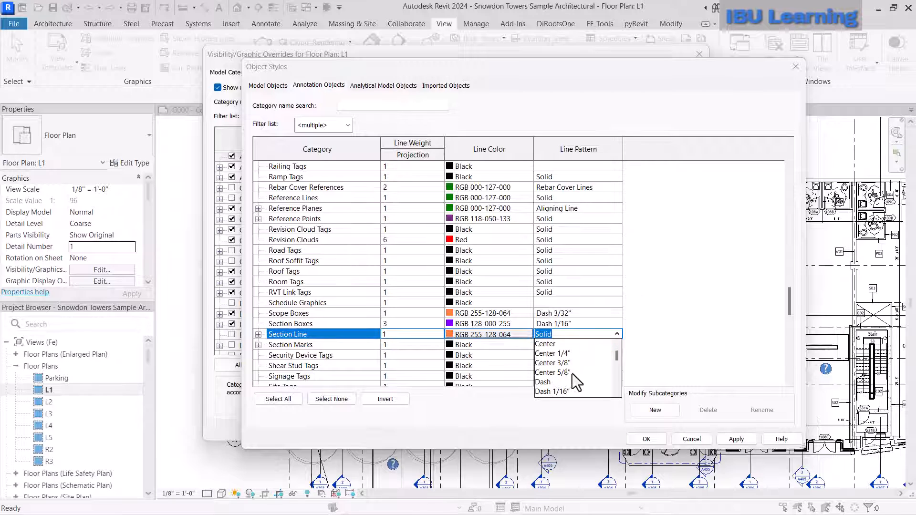
pyautogui.click(552, 373)
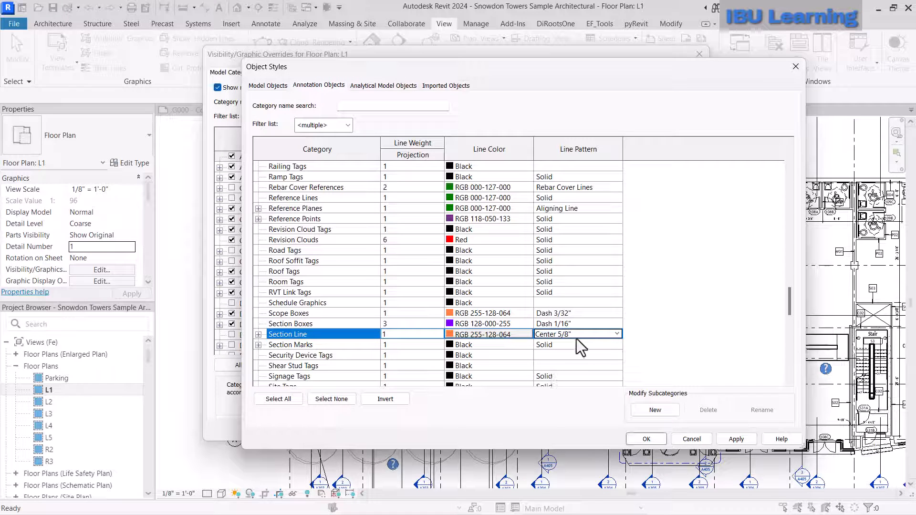
pyautogui.click(617, 334)
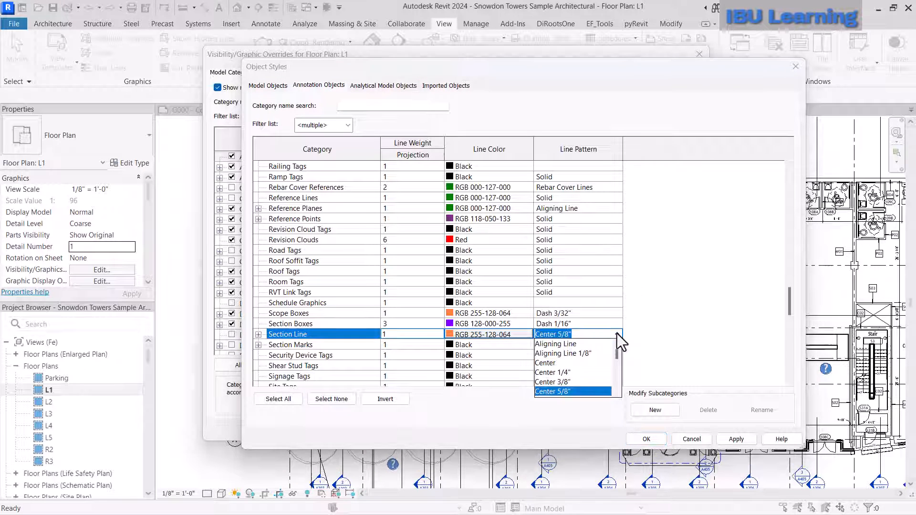
pyautogui.click(554, 383)
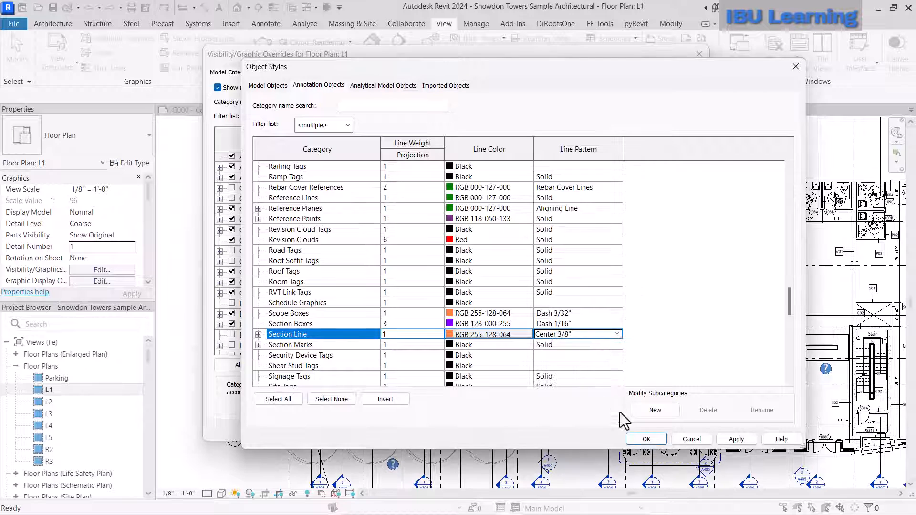
pyautogui.click(651, 440)
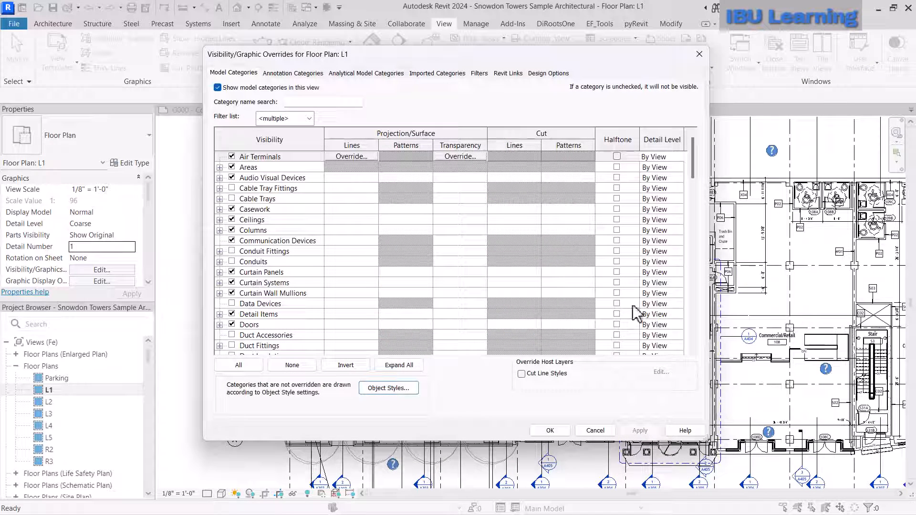
pyautogui.click(550, 431)
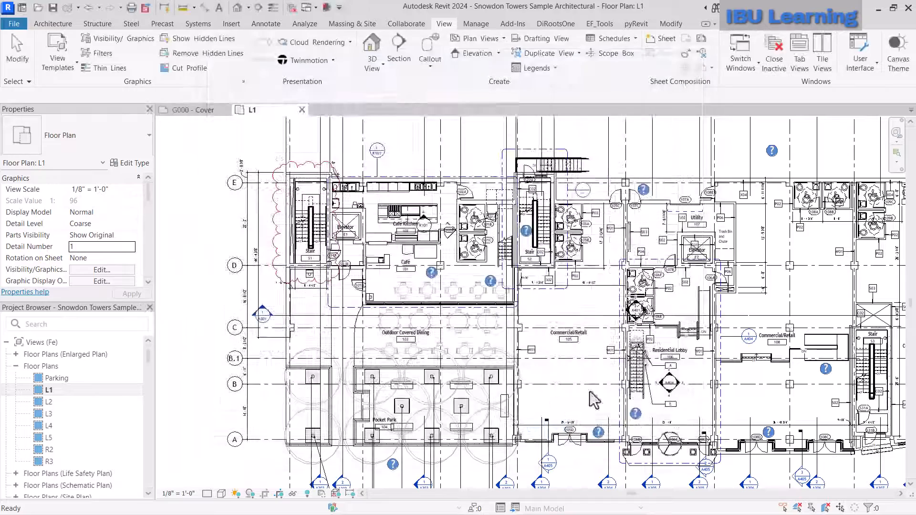
# - Examine the color and pattern of the section lines and callout boundaries across the L1 floor plan
pyautogui.scroll(3, 301, 328)
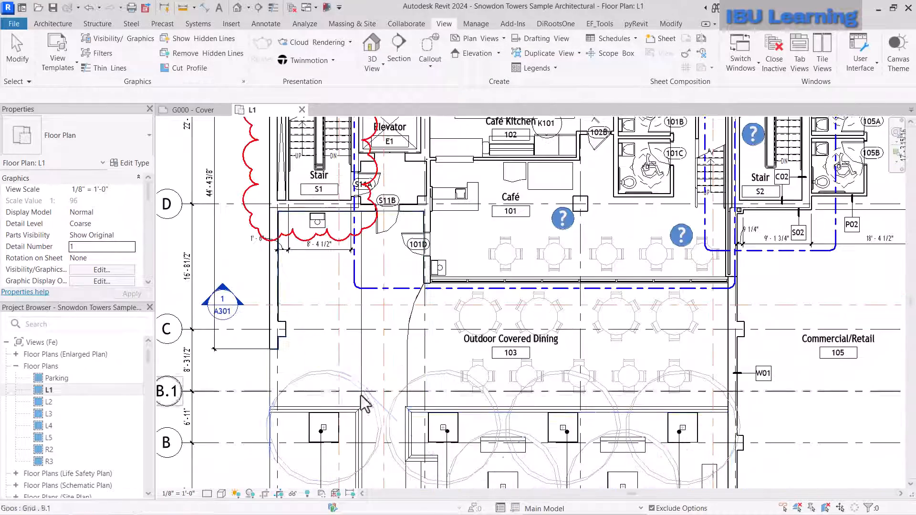
pyautogui.moveTo(551, 355); pyautogui.dragTo(577, 309, button='middle')
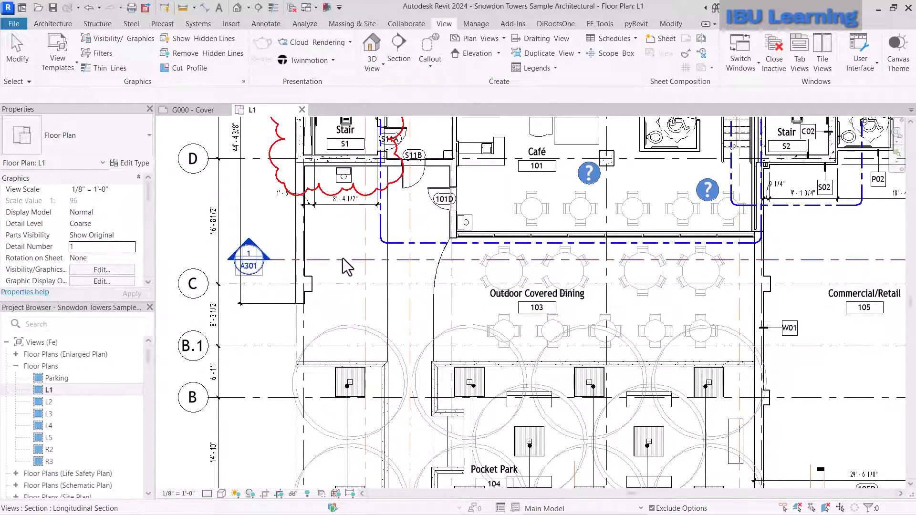
pyautogui.scroll(-2, 347, 268)
pyautogui.moveTo(683, 323); pyautogui.dragTo(648, 423, button='middle')
pyautogui.scroll(-1, 485, 416)
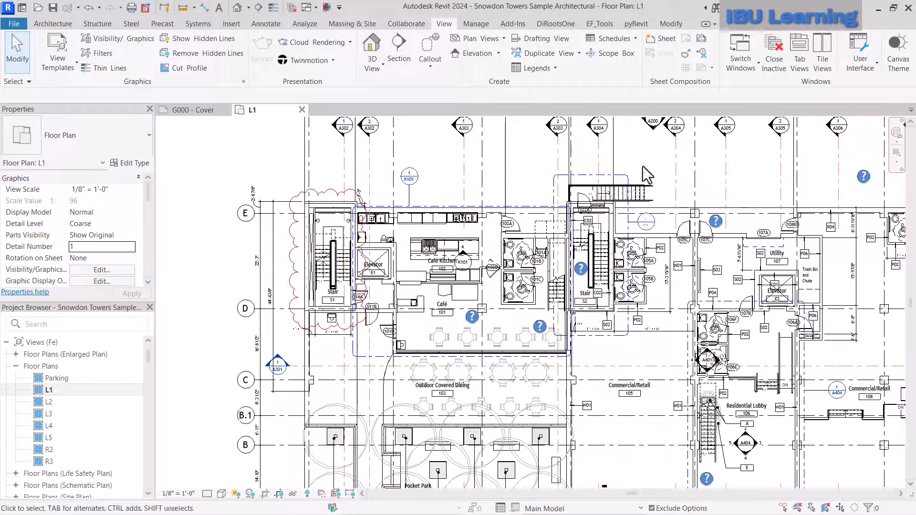
pyautogui.moveTo(543, 225); pyautogui.dragTo(515, 239, button='middle')
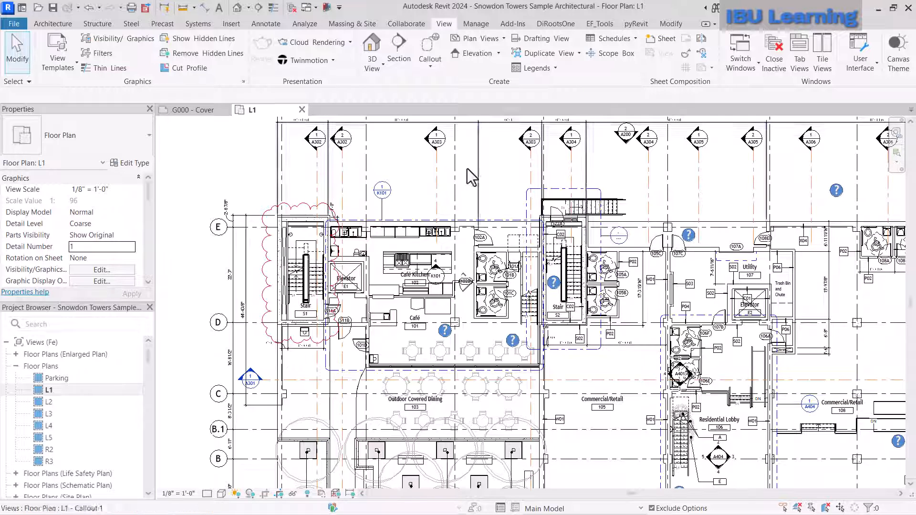
pyautogui.moveTo(729, 208); pyautogui.dragTo(658, 223, button='middle')
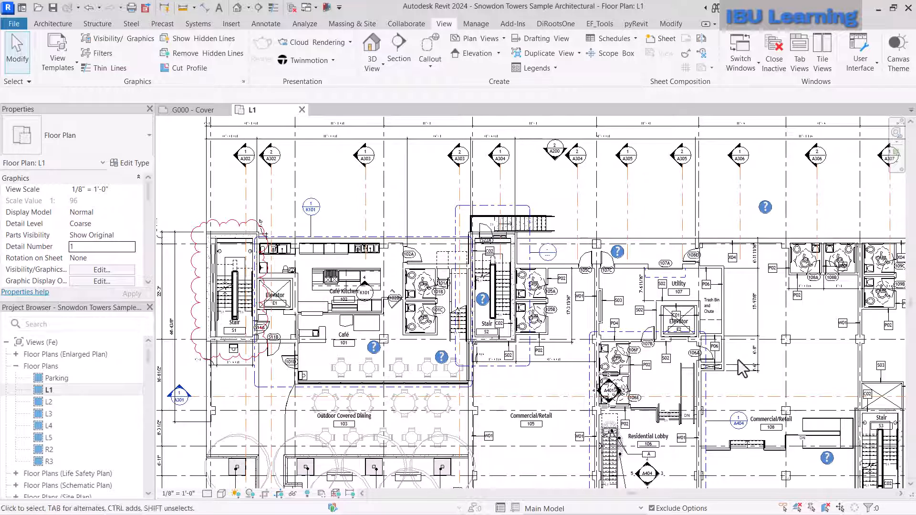
pyautogui.scroll(3, 520, 244)
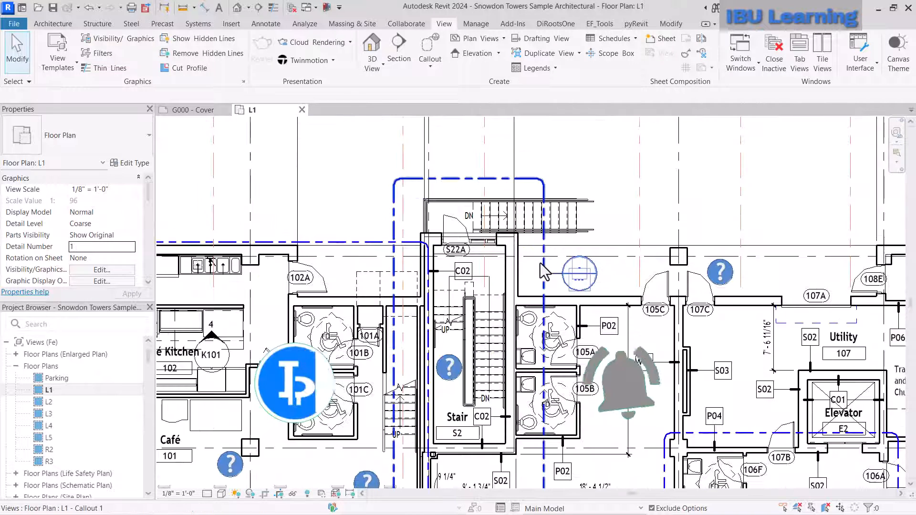
pyautogui.scroll(-1, 389, 280)
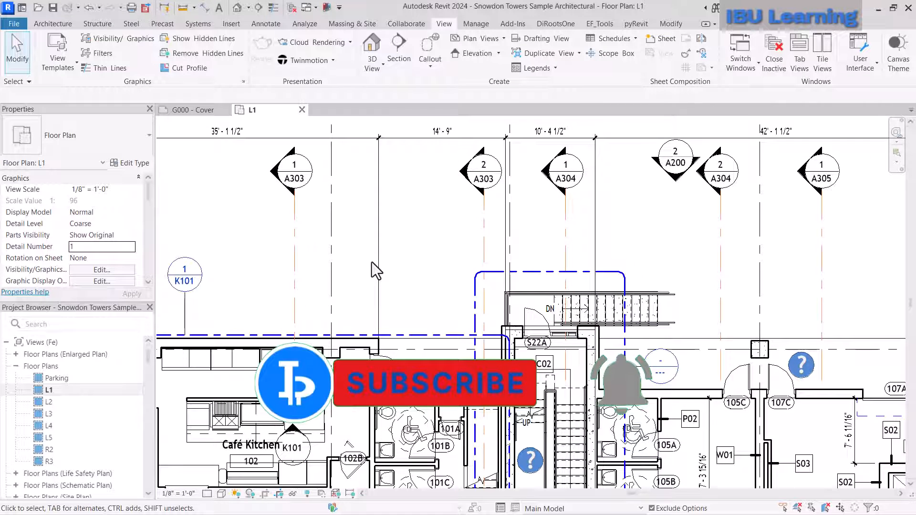